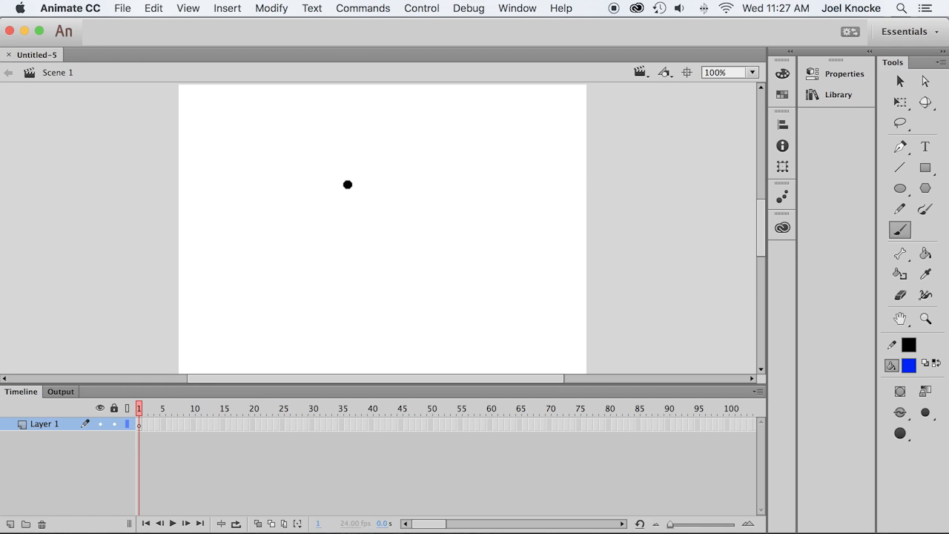
Set the document's frame rate to 12 FPS.
click(854, 76)
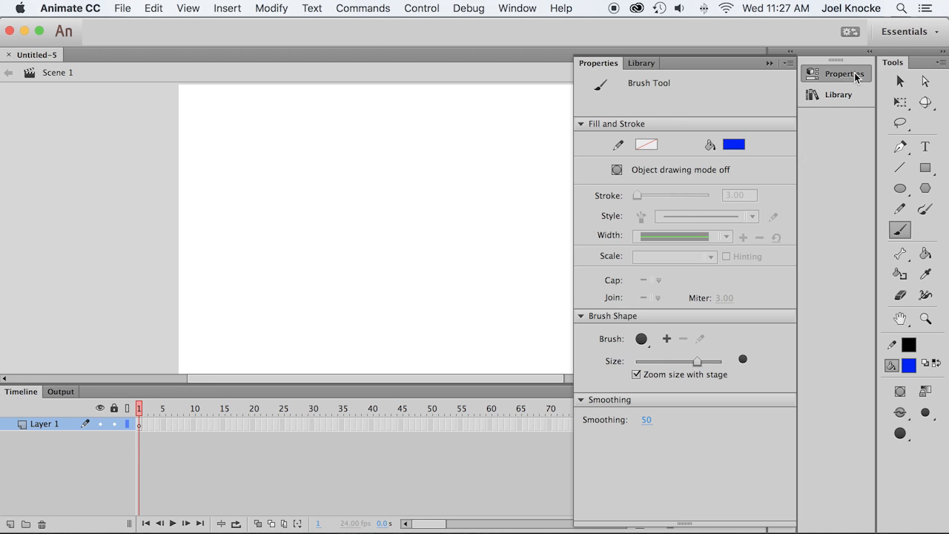
key(v)
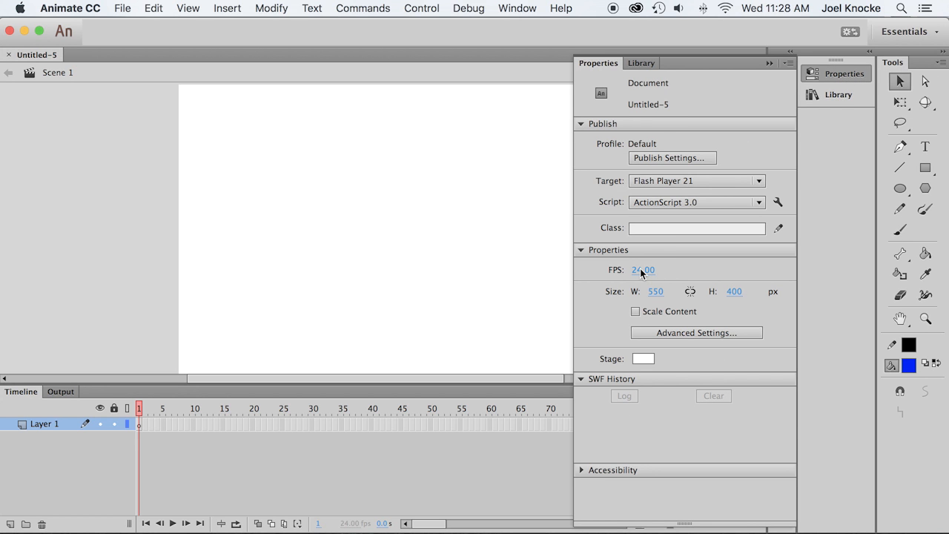
click(641, 271)
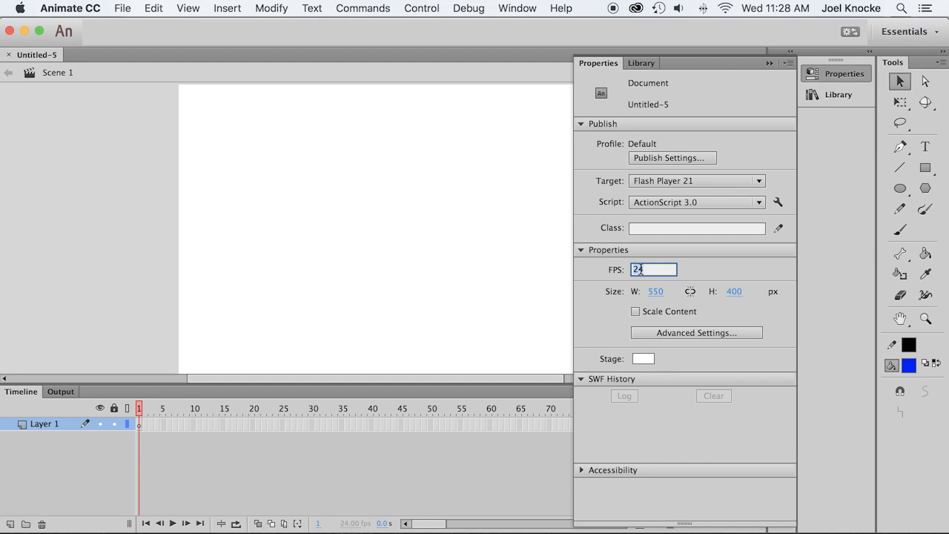
text(1)
key(Return)
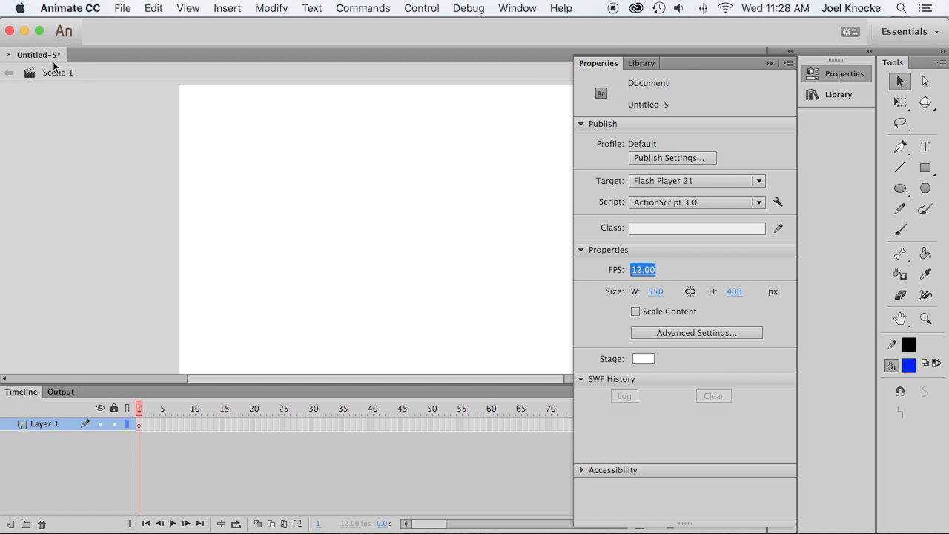
Save the document on the Desktop as an Animate .fla file, named with the author's surname and initial followed by "_Pose".
click(129, 10)
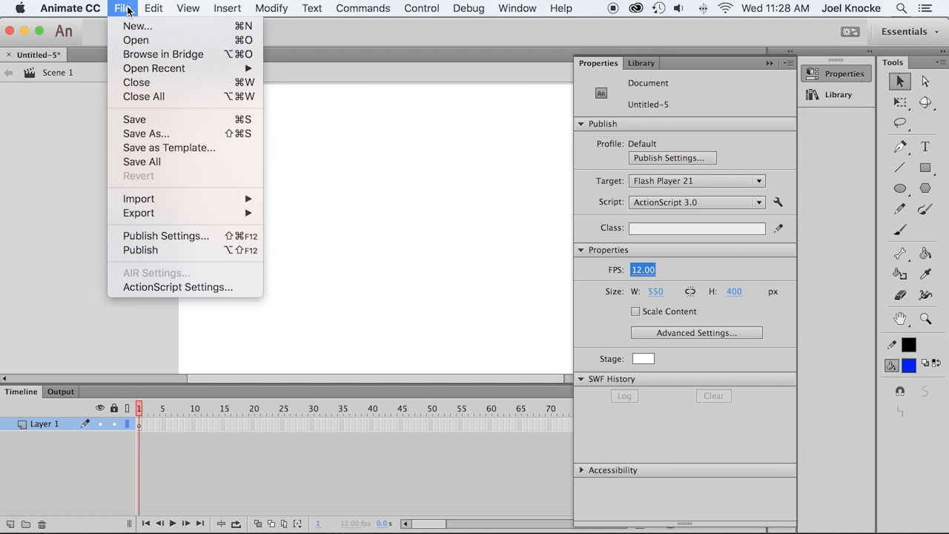
click(151, 133)
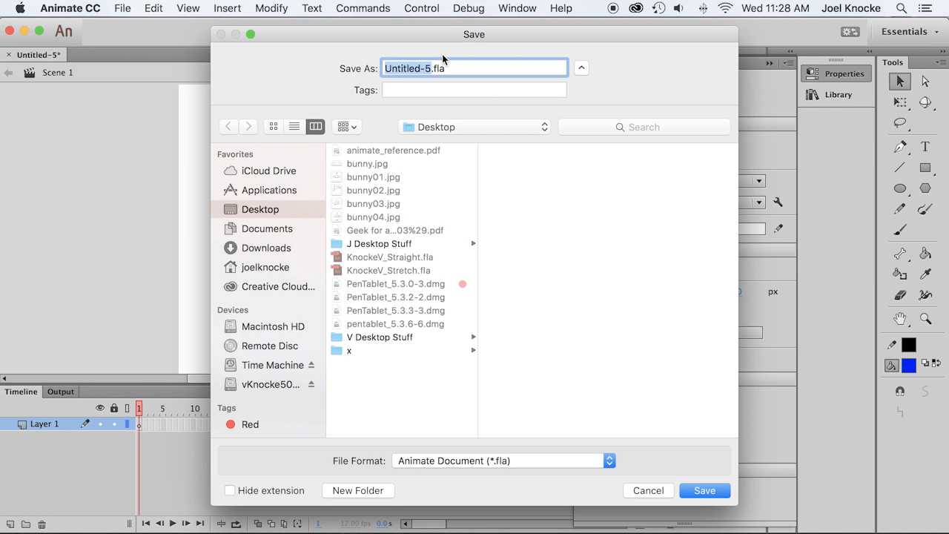
text(KnockeV)
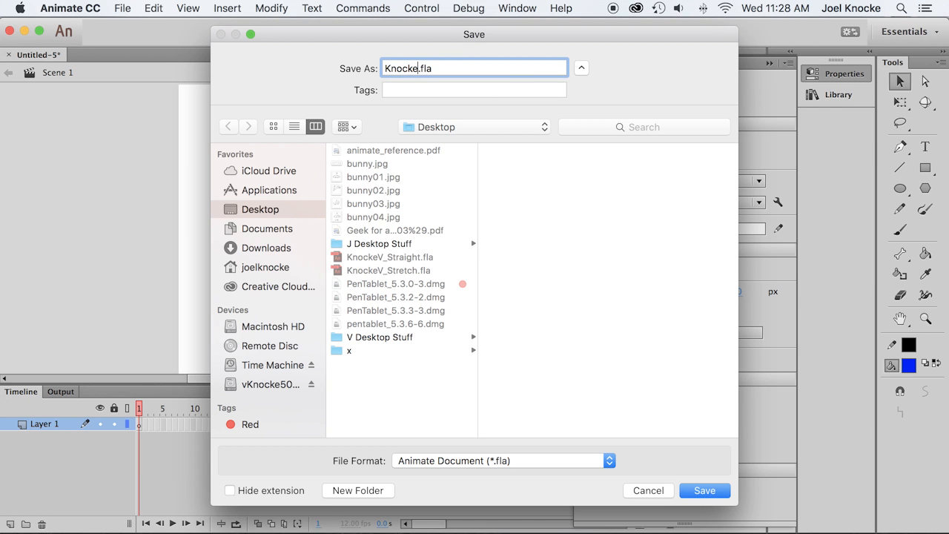
text(_Pose)
click(704, 492)
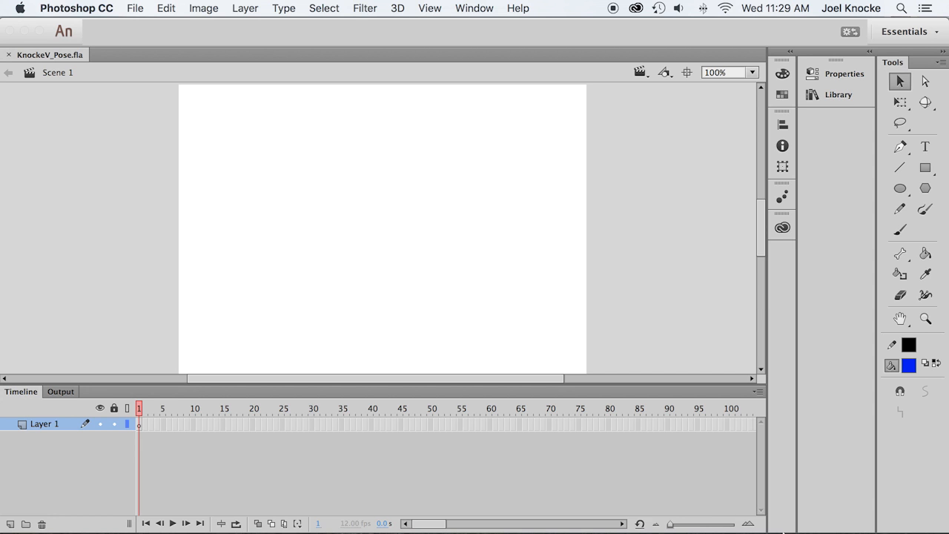
View the minimized reference image in Photoshop and return to the Animate document.
mouse_move(783, 530)
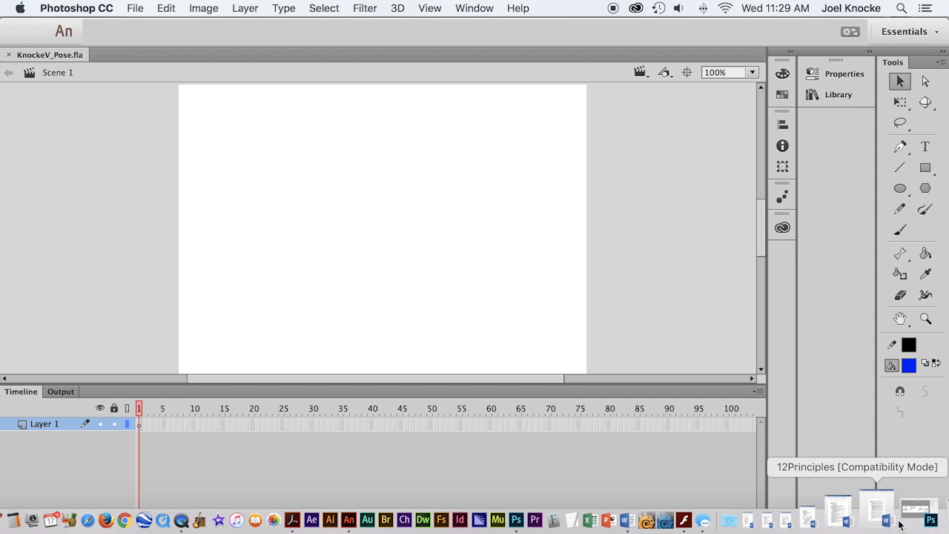
click(931, 520)
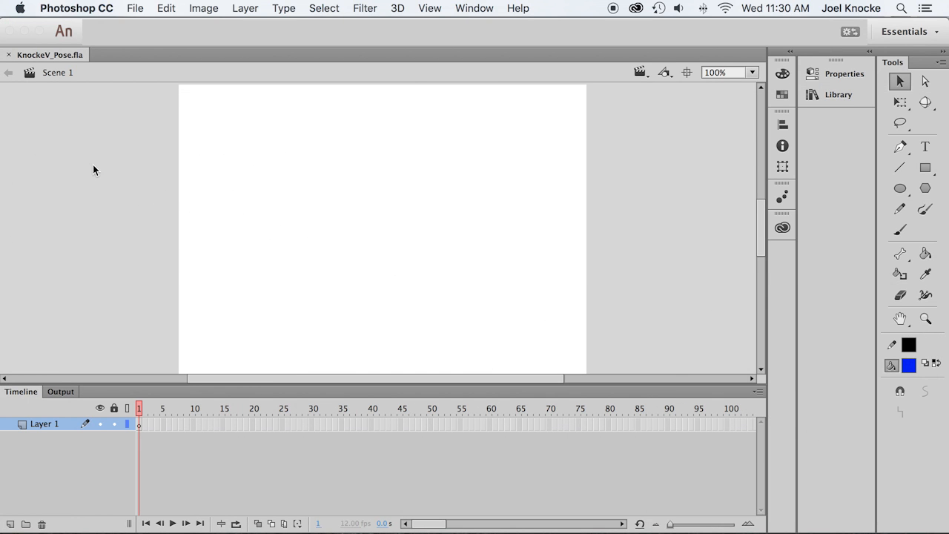
click(83, 169)
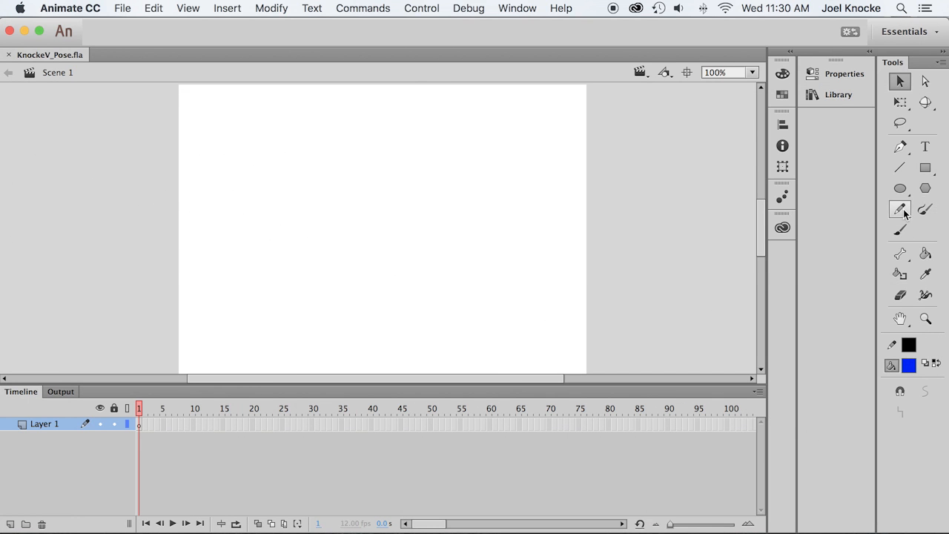
Set up the Brush tool with a black fill and a smaller brush size.
click(900, 232)
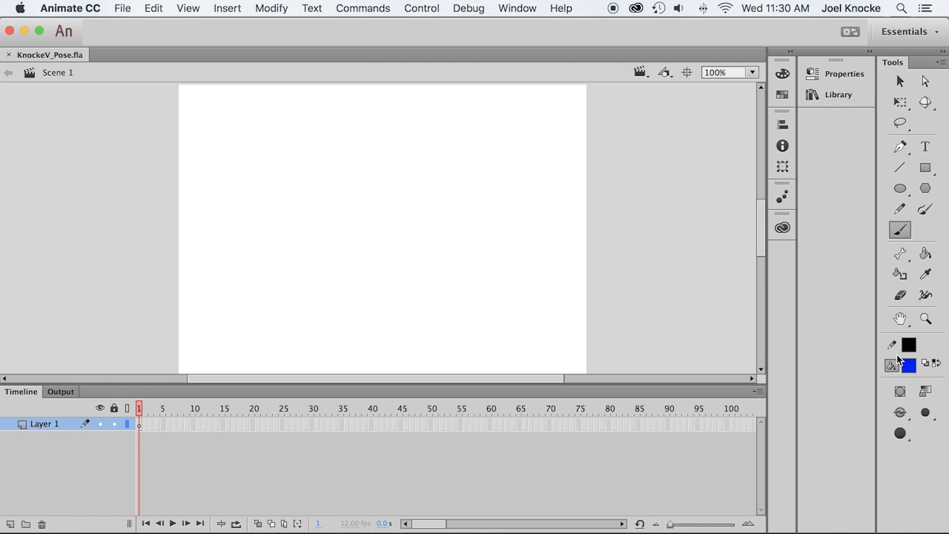
click(837, 73)
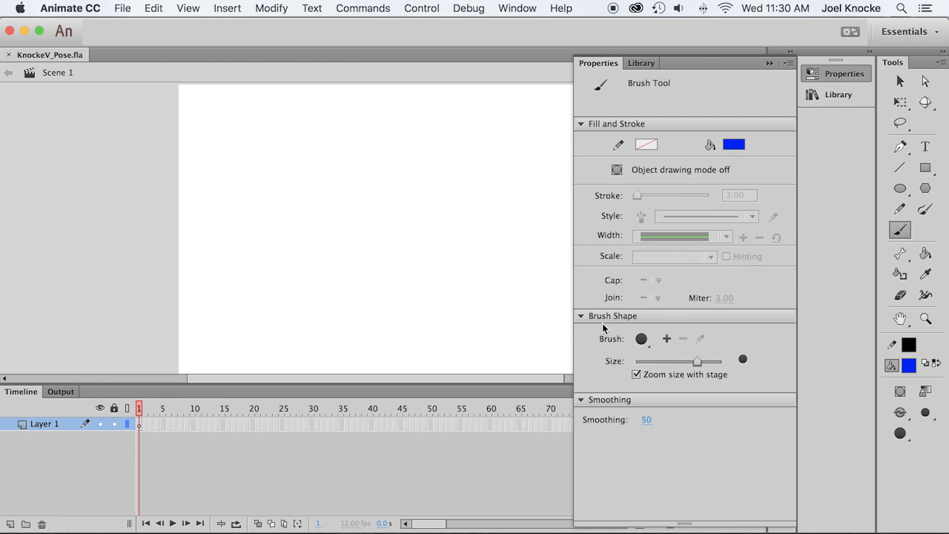
click(731, 144)
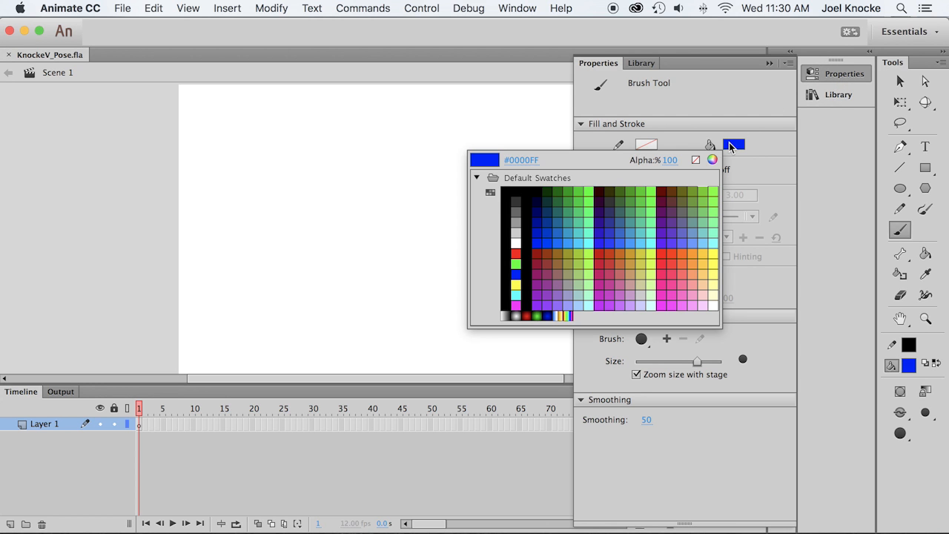
click(518, 192)
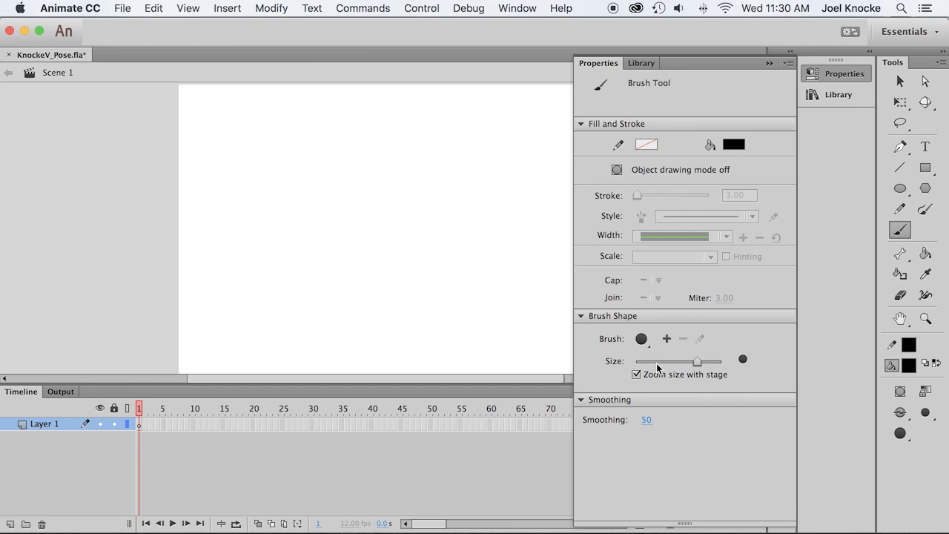
drag(660, 366, 649, 364)
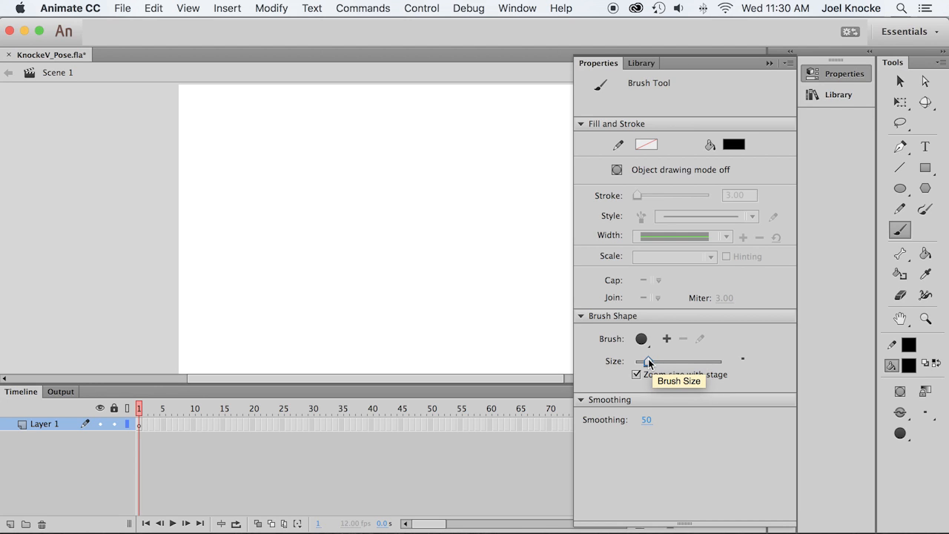
drag(657, 362, 675, 365)
click(668, 361)
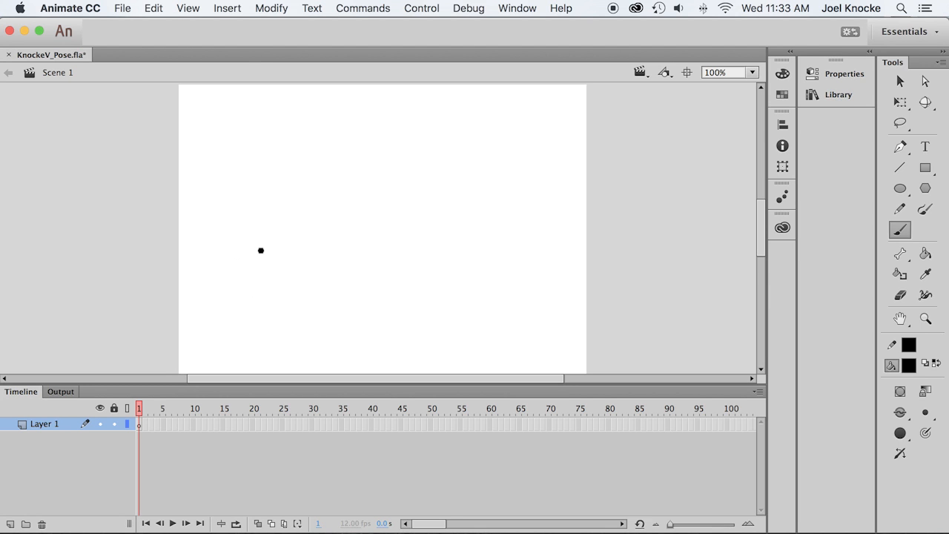
Draw a crouching rabbit facing right in frame 1, in the lower left area of the stage.
mouse_move(268, 260)
mouse_down()
mouse_move(245, 256)
mouse_move(220, 269)
mouse_move(207, 310)
mouse_move(219, 315)
mouse_up()
mouse_move(285, 261)
mouse_down()
mouse_move(267, 254)
mouse_move(300, 270)
mouse_move(298, 289)
mouse_move(249, 288)
mouse_move(243, 312)
mouse_move(258, 314)
mouse_move(220, 318)
mouse_up()
mouse_move(284, 298)
mouse_down()
mouse_move(290, 306)
mouse_move(265, 298)
mouse_up()
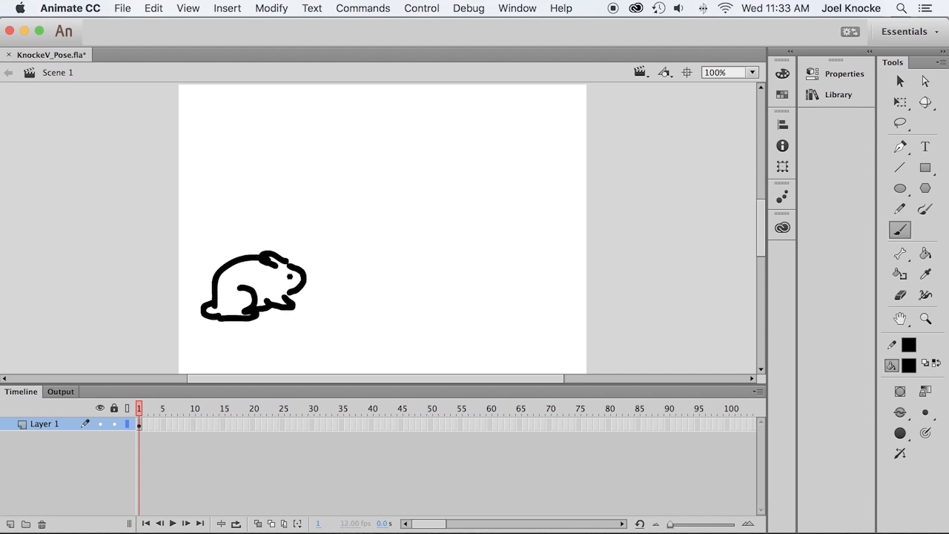
mouse_move(293, 297)
mouse_down()
mouse_move(297, 308)
mouse_move(293, 299)
mouse_up()
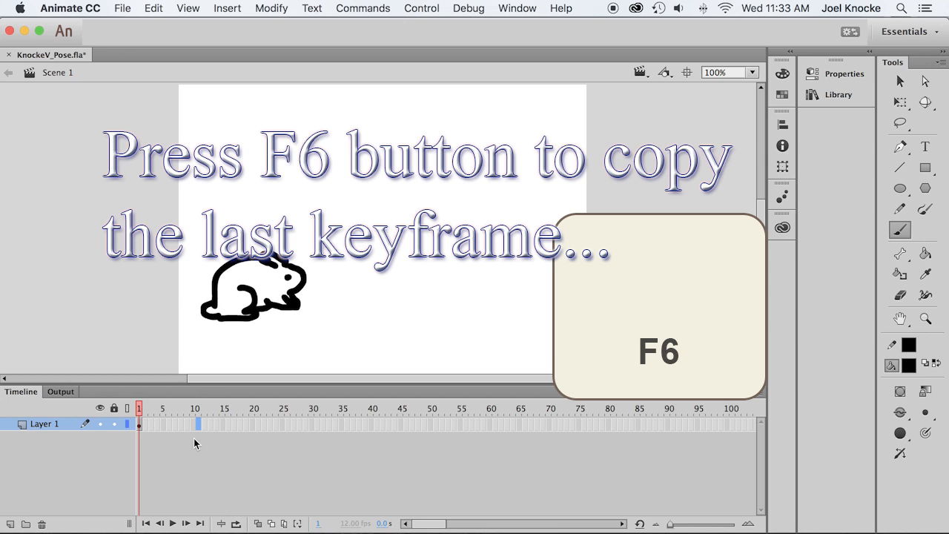
Insert a keyframe at frame 11 that copies the rabbit and shift the copy horizontally to the right side of the stage.
key(F6)
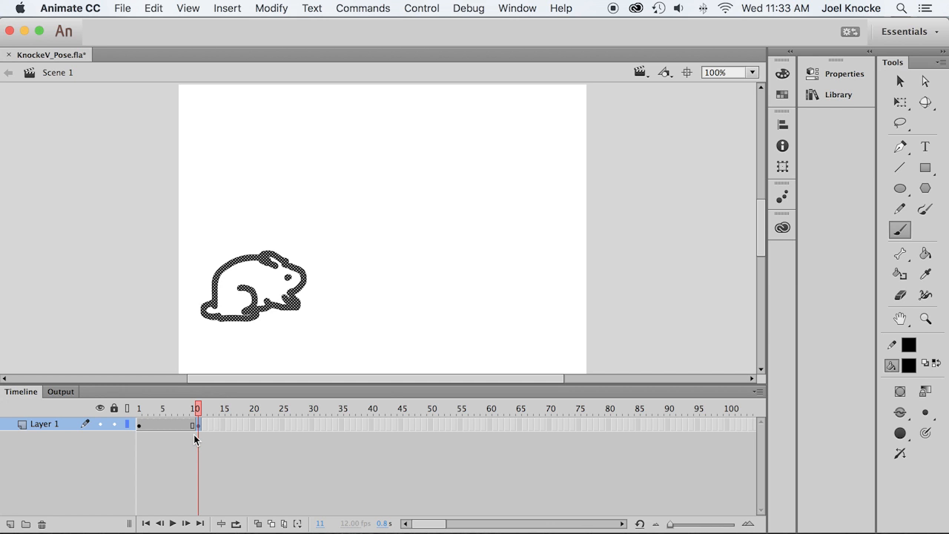
key(shift+Right)
key(shift+Right)
key(shift+Right)
key(shift+Right)
key(shift+Right)
key(shift+Right)
key(shift+Right)
key(shift+Right)
key(shift+Right)
key(shift+Right)
key(shift+Right)
key(shift+Right)
key(shift+Right)
key(shift+Right)
key(shift+Right)
key(shift+Right)
key(shift+Right)
key(shift+Right)
key(shift+Right)
key(shift+Right)
key(shift+Right)
key(shift+Right)
key(shift+Right)
key(shift+Right)
key(shift+Right)
key(shift+Right)
key(shift+Right)
key(shift+Right)
key(shift+Right)
key(shift+Right)
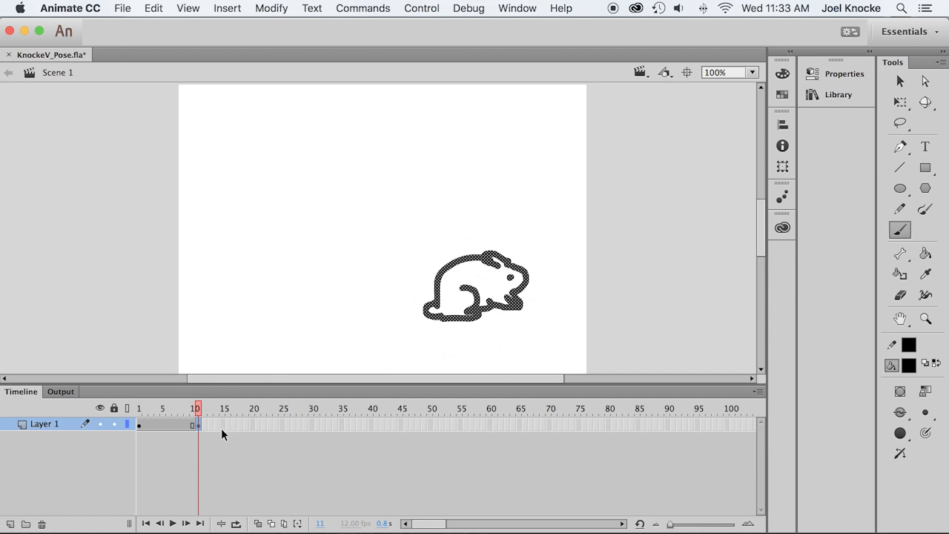
Insert a duplicate keyframe at frame 15 and a blank keyframe at frame 5 of Layer 1.
click(221, 424)
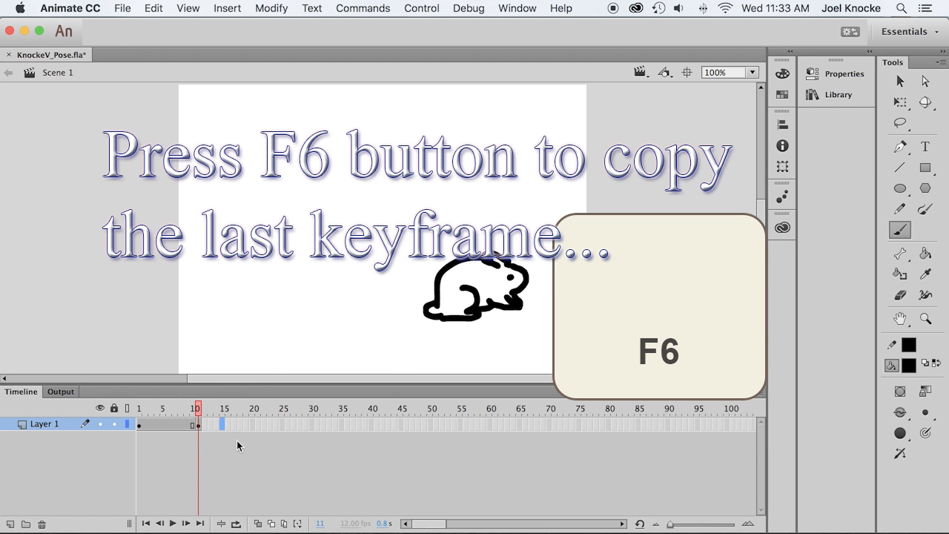
key(F6)
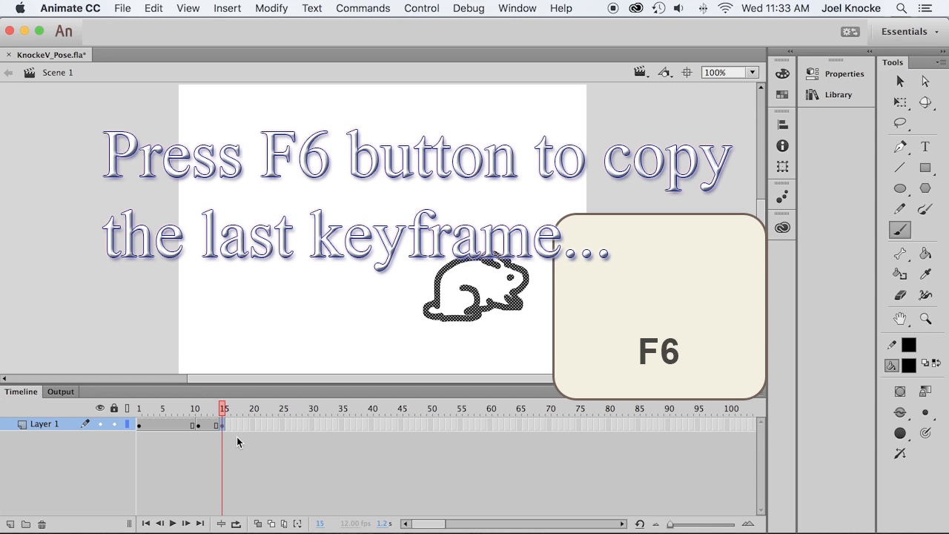
drag(220, 410, 138, 412)
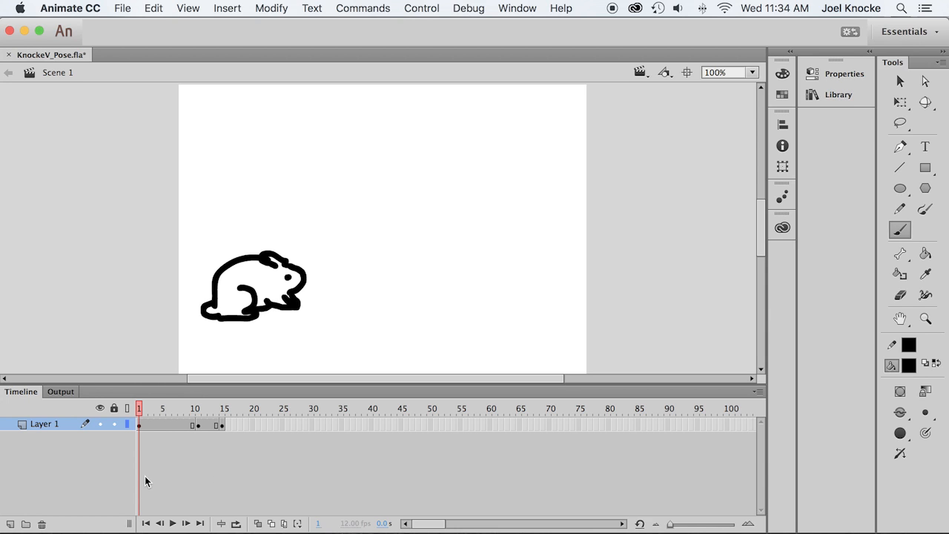
click(161, 422)
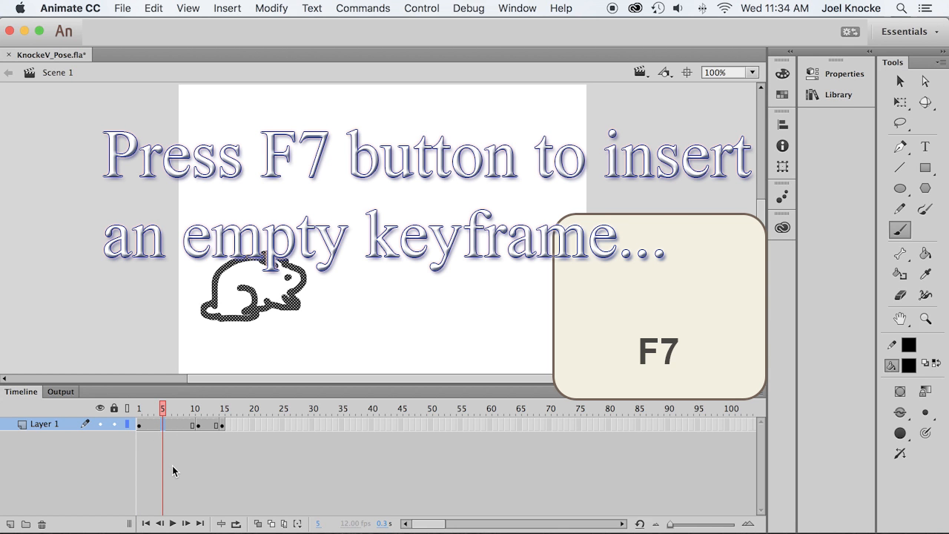
key(F7)
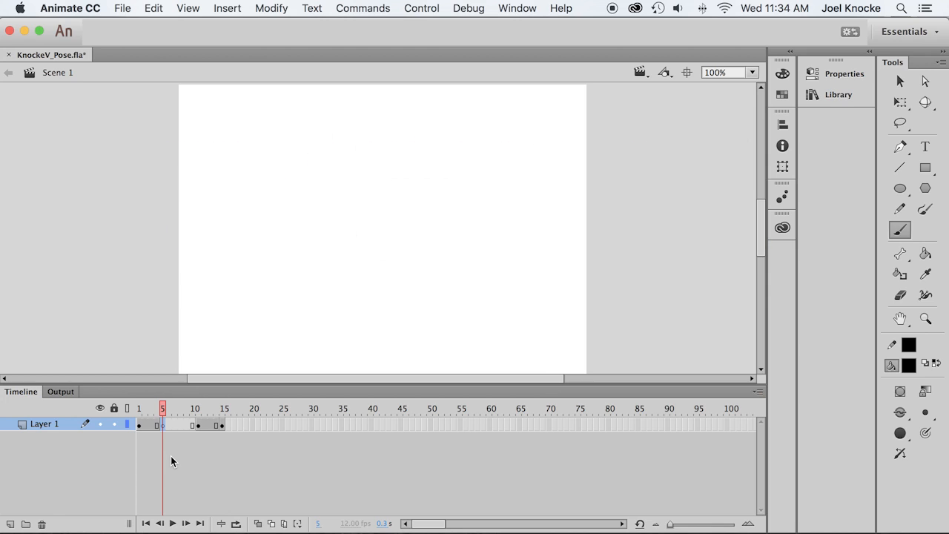
Turn on onion skinning and extend its range around frame 5 to cover frames 1 through 11.
click(258, 523)
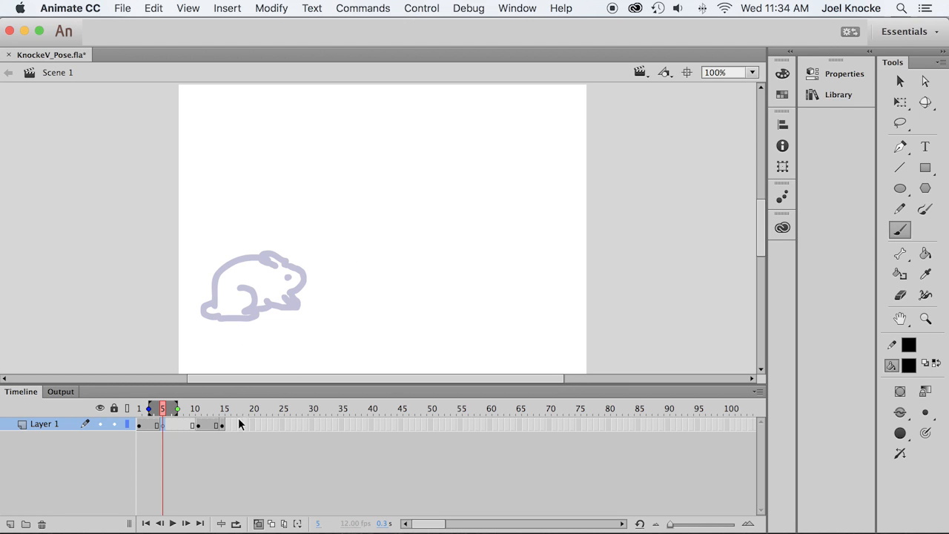
drag(189, 409, 197, 412)
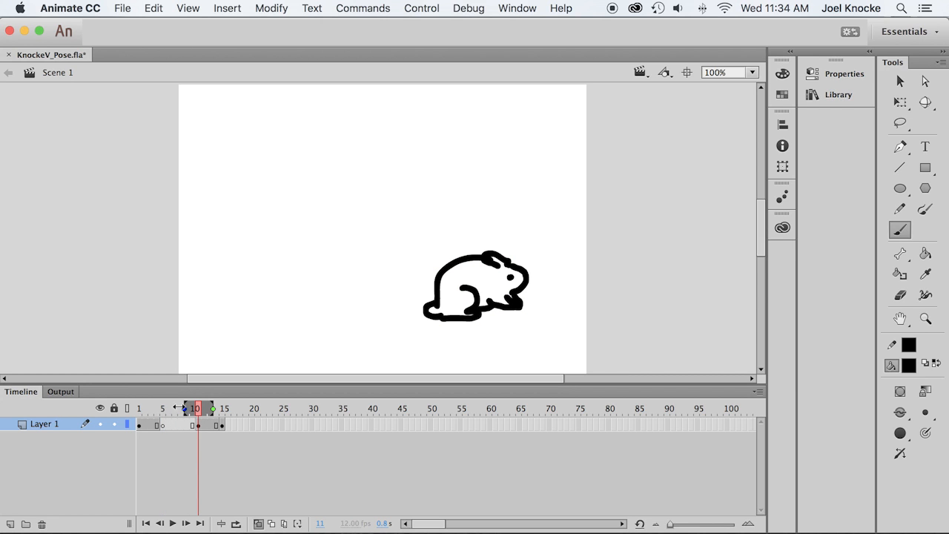
drag(185, 408, 155, 407)
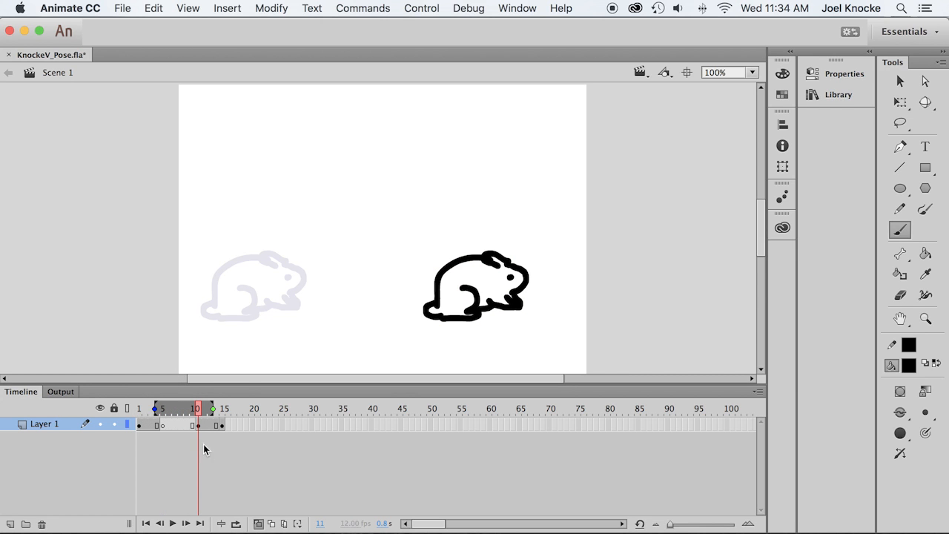
click(161, 425)
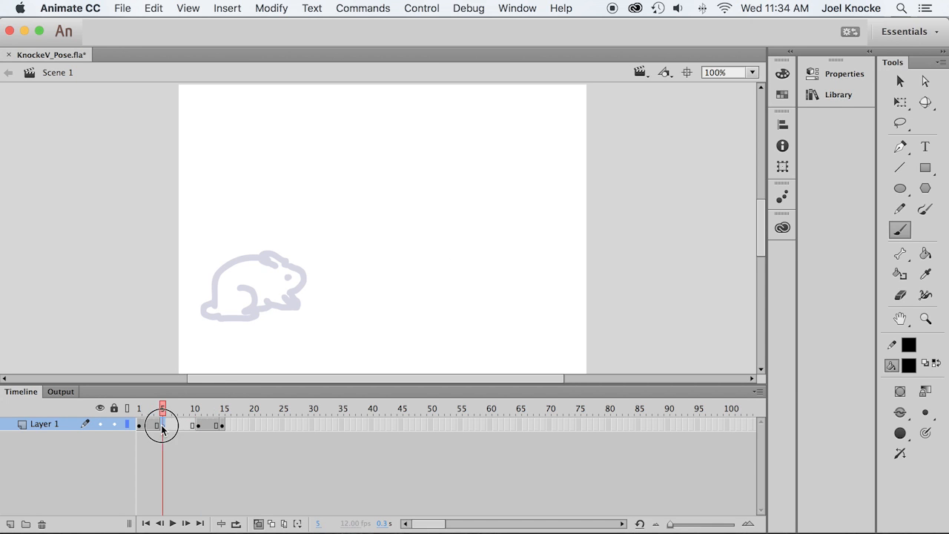
drag(177, 408, 200, 408)
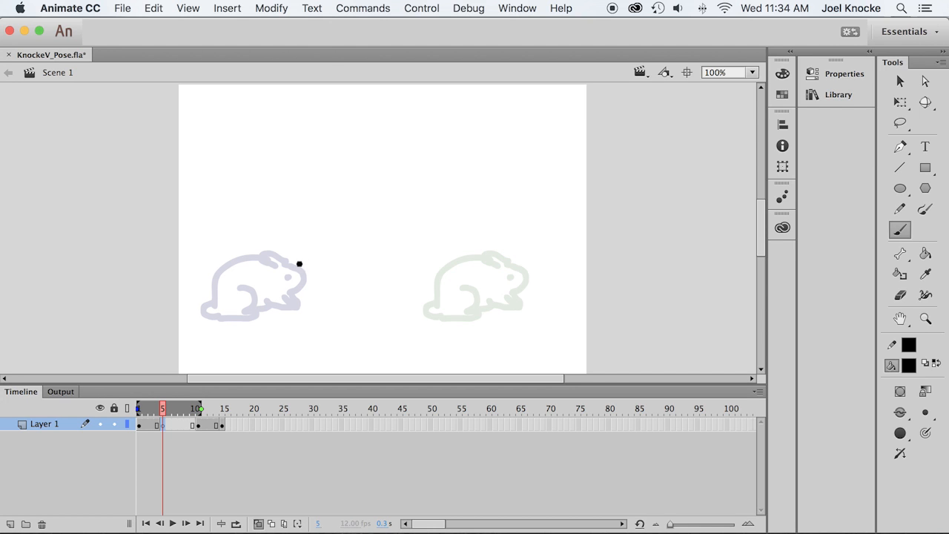
Draw a rabbit leaping upward in frame 5, with stretched legs, between and above the two onion-skinned rabbits.
mouse_move(333, 235)
mouse_down()
mouse_move(296, 271)
mouse_move(307, 239)
mouse_up()
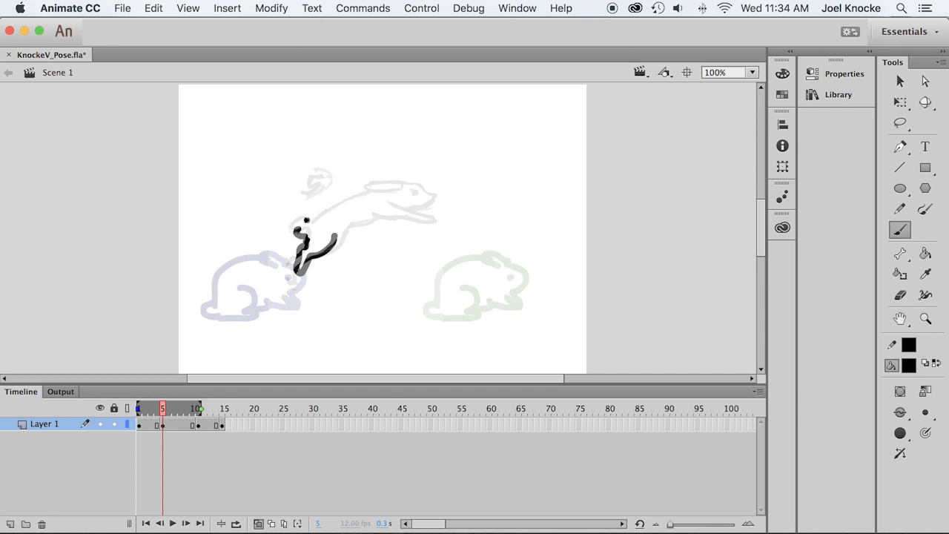
mouse_move(304, 221)
mouse_down()
mouse_move(332, 196)
mouse_move(366, 180)
mouse_move(354, 189)
mouse_move(370, 189)
mouse_up()
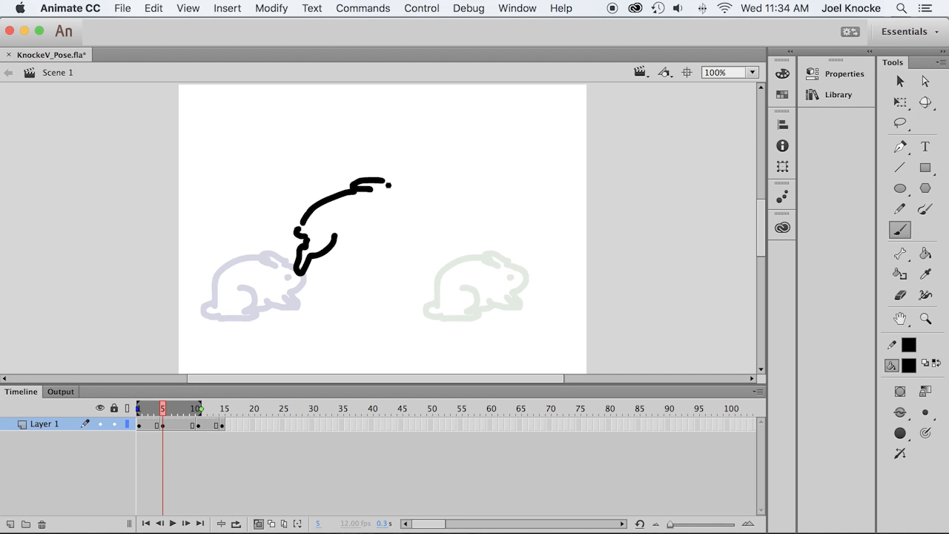
drag(403, 196, 393, 215)
click(389, 196)
mouse_move(337, 234)
mouse_down()
mouse_move(362, 222)
mouse_move(392, 231)
mouse_move(372, 209)
mouse_up()
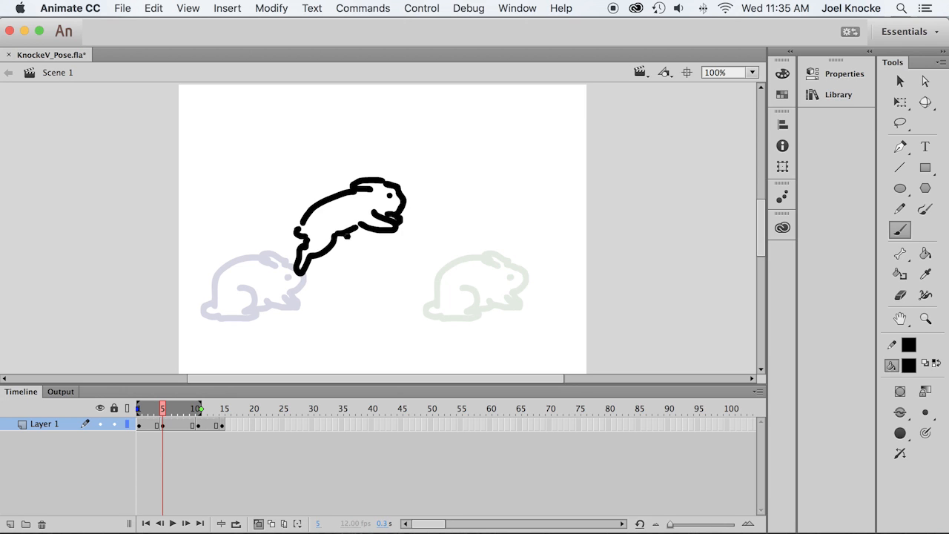
drag(347, 234, 324, 264)
Insert a blank keyframe at frame 9, draw a rabbit coming down with lowered paws just above the landing pose, and save the file.
drag(162, 407, 185, 407)
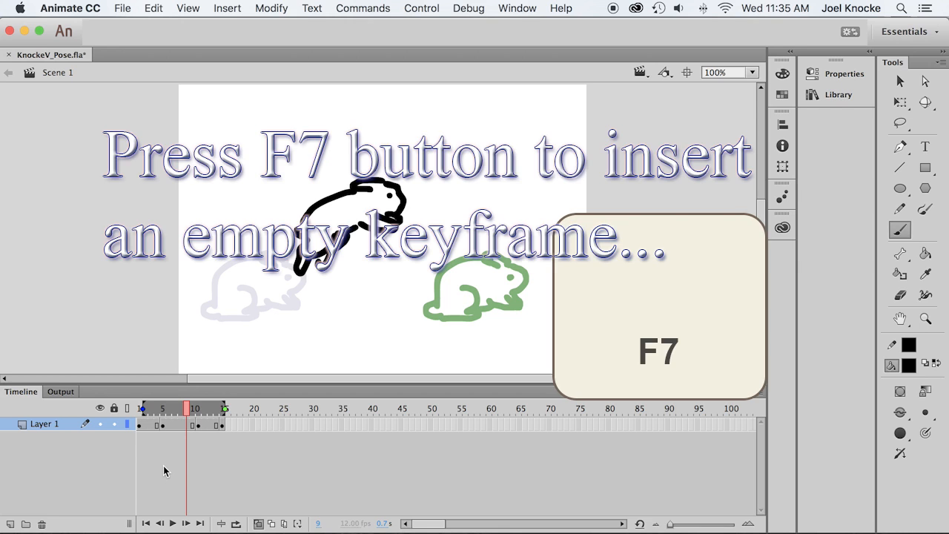
key(F7)
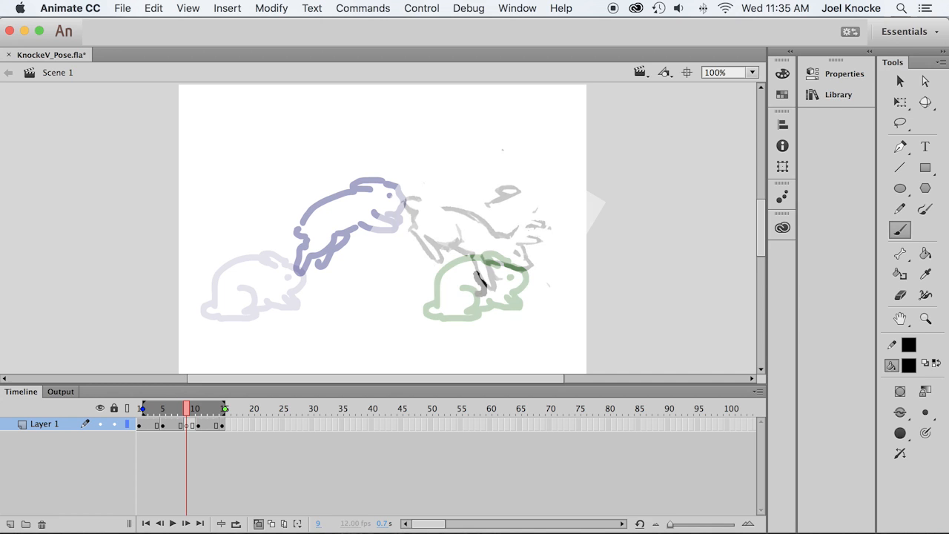
drag(482, 292, 483, 293)
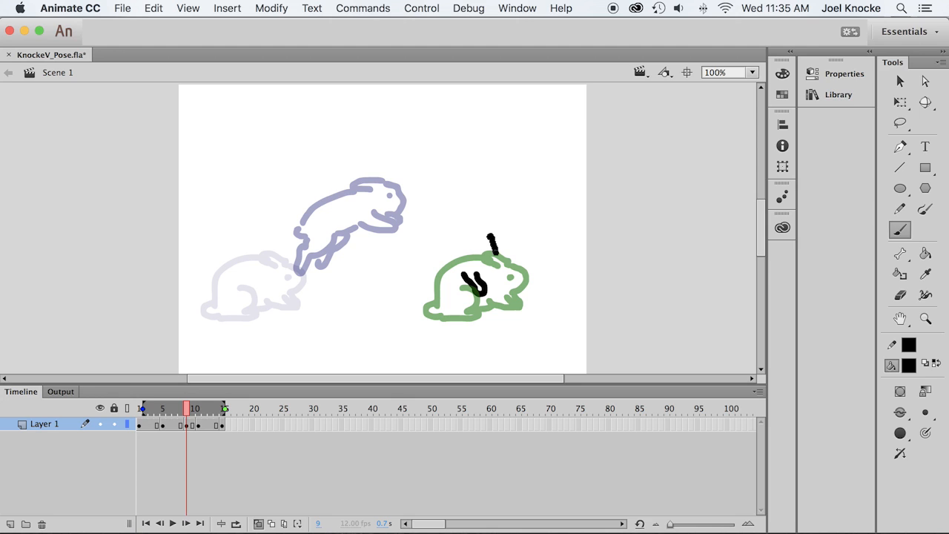
drag(478, 268, 475, 267)
mouse_move(489, 236)
mouse_down()
mouse_move(465, 213)
mouse_move(467, 226)
mouse_move(488, 220)
mouse_move(475, 226)
mouse_up()
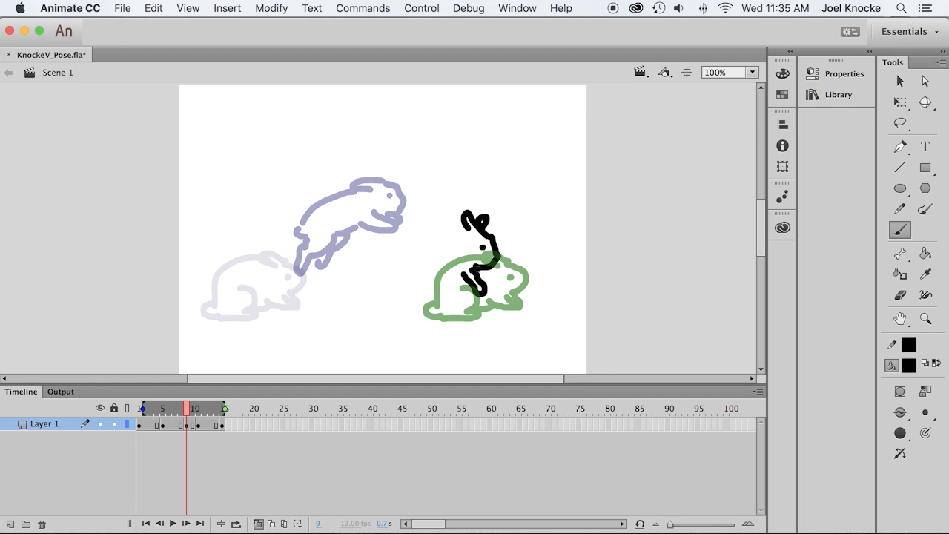
mouse_move(489, 267)
mouse_down()
mouse_move(496, 279)
mouse_move(481, 278)
mouse_up()
mouse_move(481, 279)
mouse_down()
mouse_move(427, 264)
mouse_move(423, 279)
mouse_move(407, 274)
mouse_move(404, 237)
mouse_move(438, 261)
mouse_up()
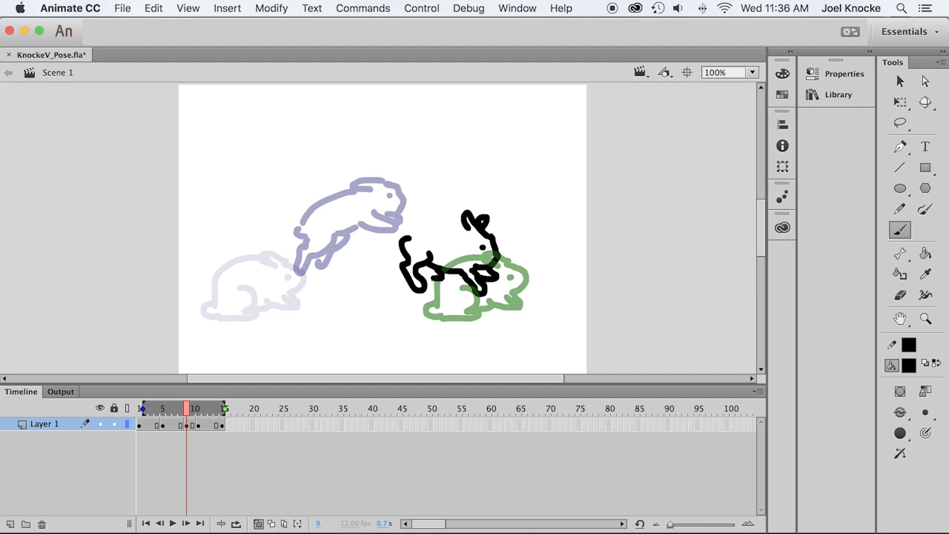
mouse_move(410, 223)
mouse_down()
mouse_move(400, 233)
mouse_move(427, 220)
mouse_move(467, 225)
mouse_up()
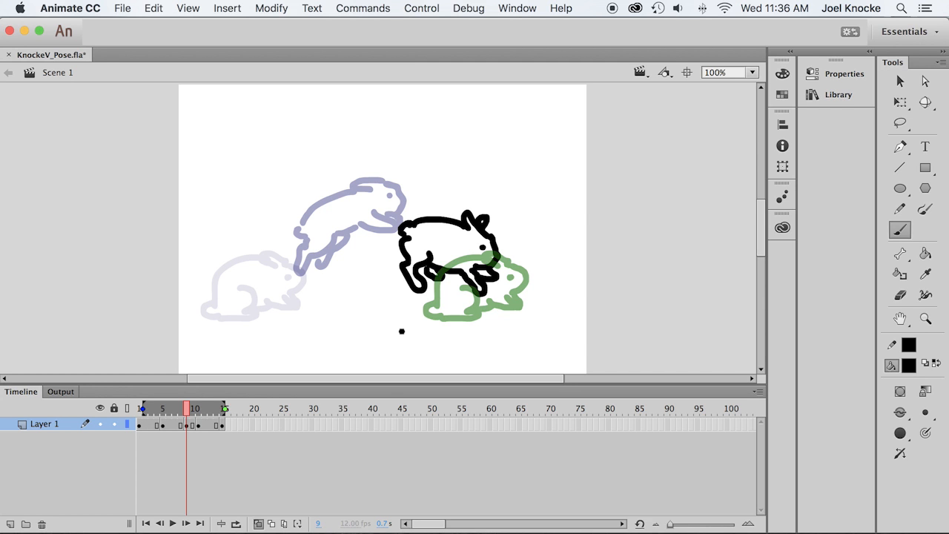
key(super+s)
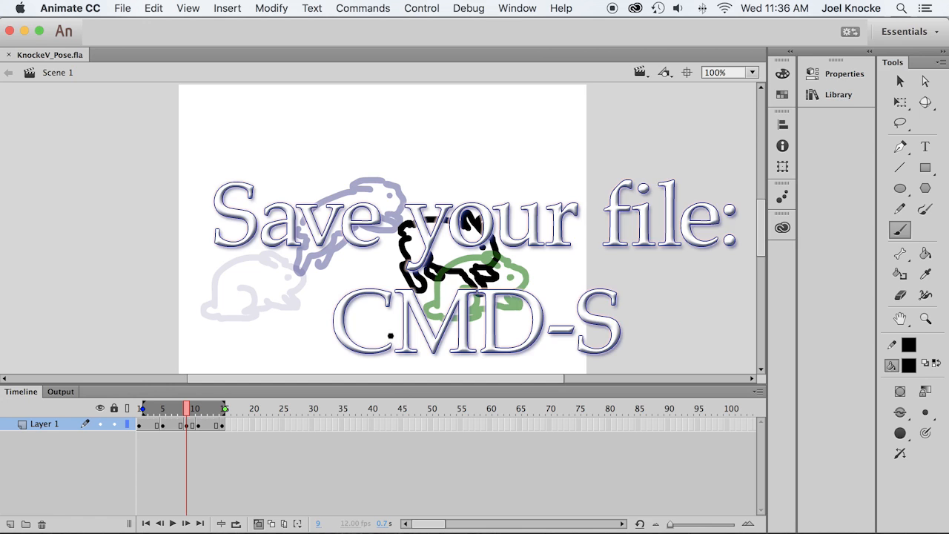
Play the animation from frame 1 with onion skinning off and looping on over frames 1 through 15.
click(146, 524)
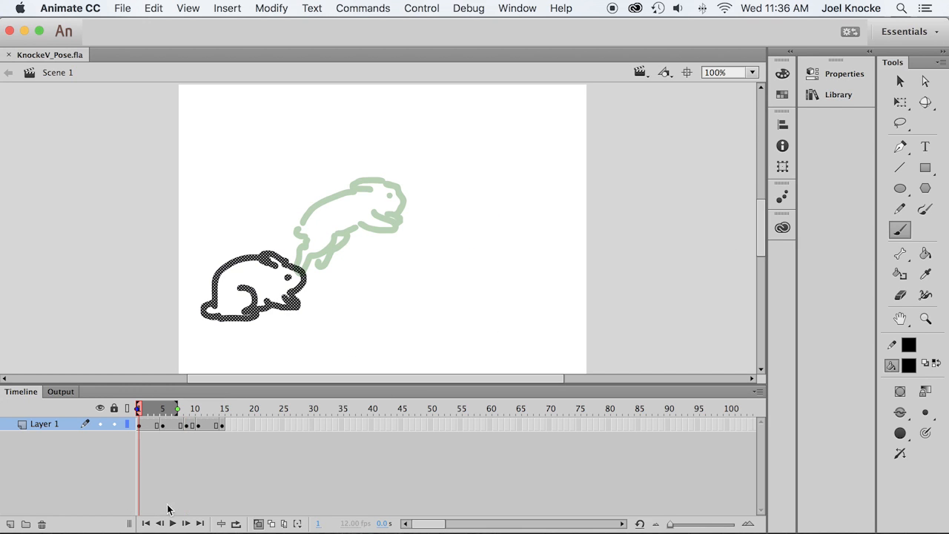
click(259, 524)
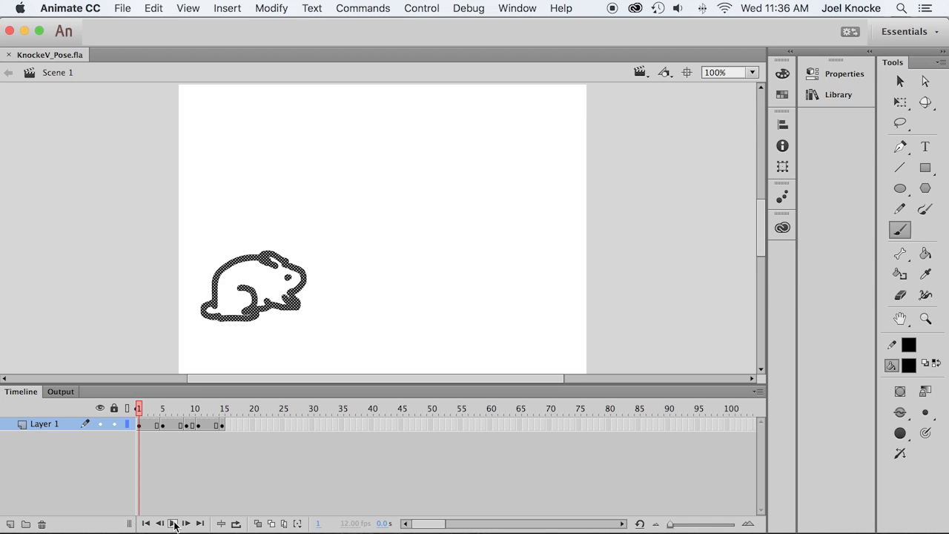
click(236, 523)
drag(182, 407, 224, 407)
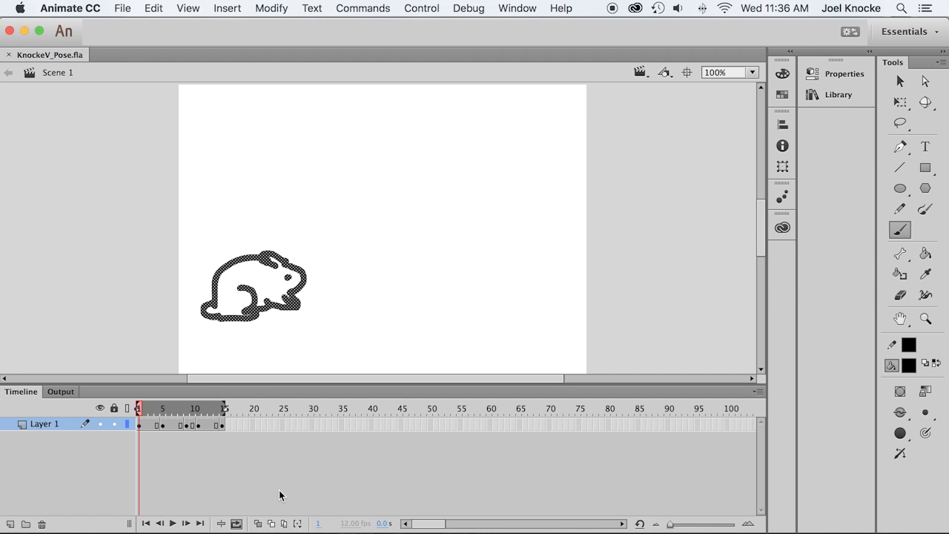
click(172, 523)
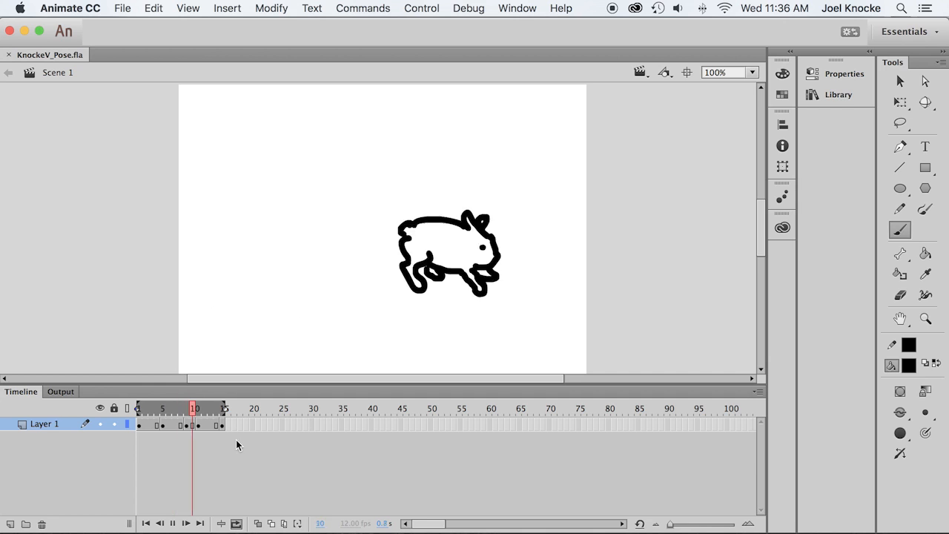
click(172, 524)
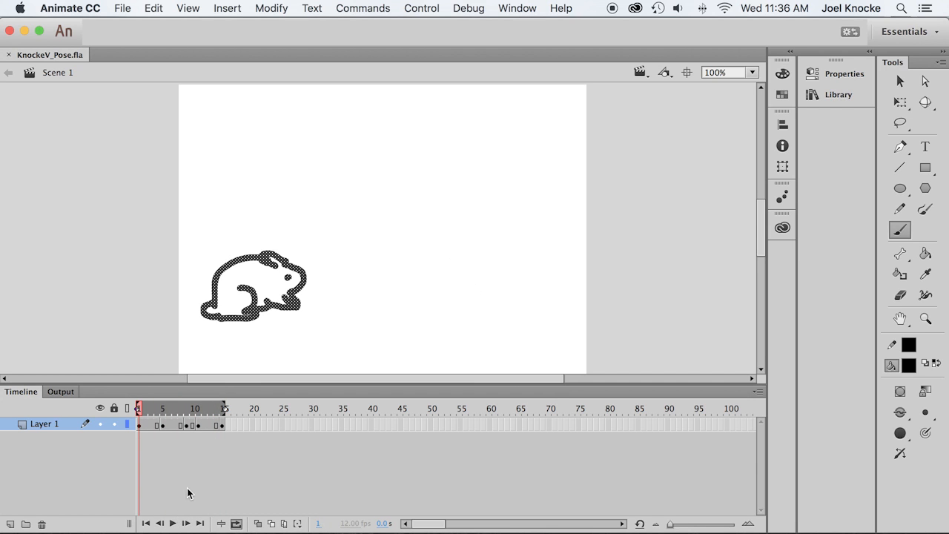
Insert a blank keyframe at frame 3 of Layer 1 and turn onion skinning back on.
click(151, 408)
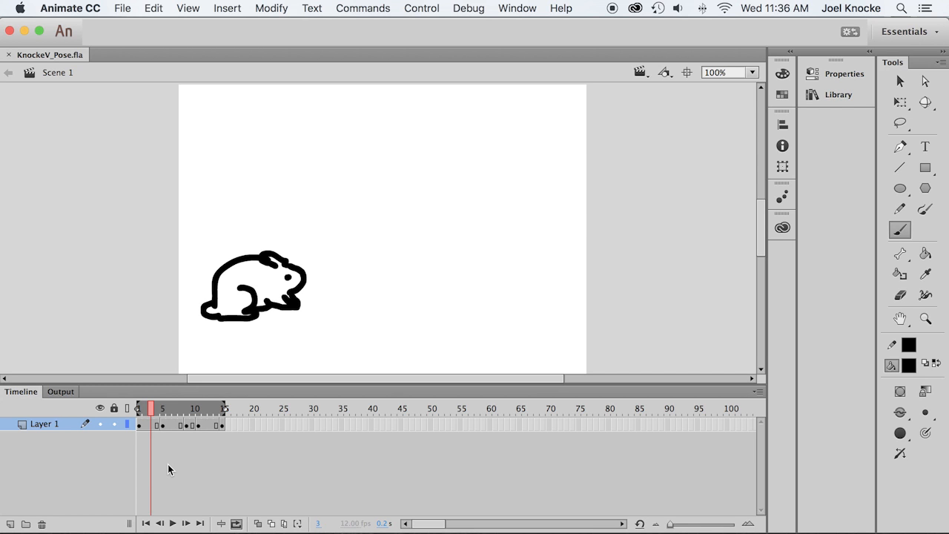
key(F7)
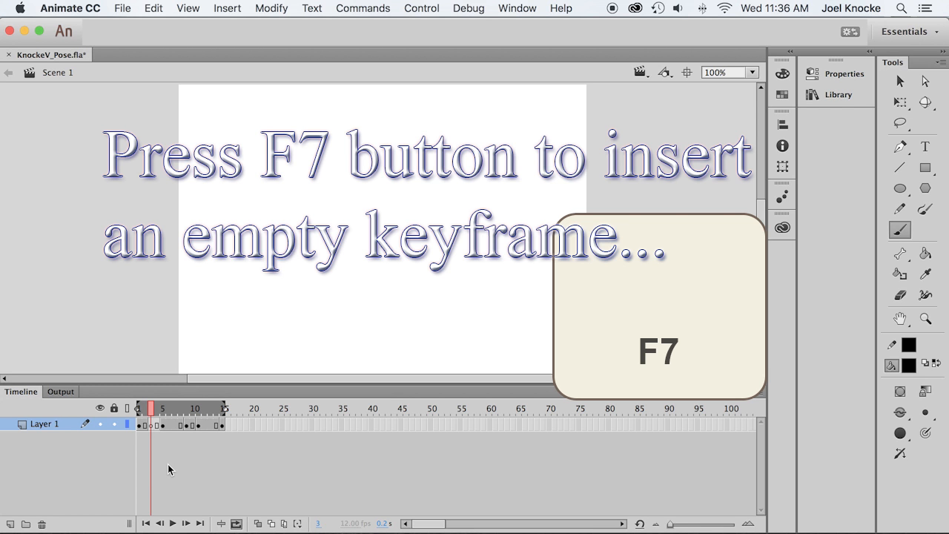
click(258, 524)
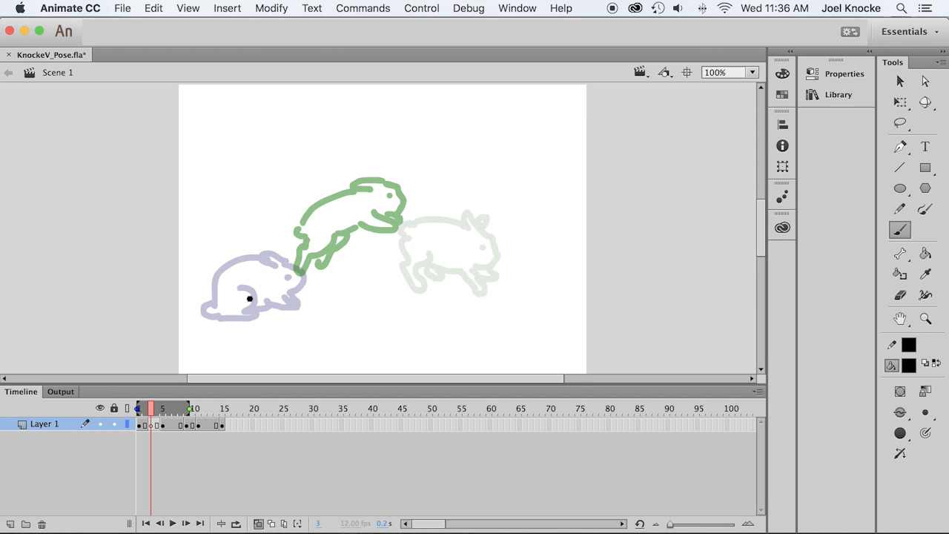
Draw a rabbit pushing off the ground with its head raised in frame 3, between the crouched and leaping onion-skinned rabbits.
mouse_move(252, 304)
mouse_down()
mouse_move(239, 280)
mouse_move(258, 269)
mouse_move(252, 290)
mouse_move(279, 273)
mouse_move(274, 300)
mouse_move(283, 274)
mouse_move(322, 256)
mouse_move(305, 271)
mouse_up()
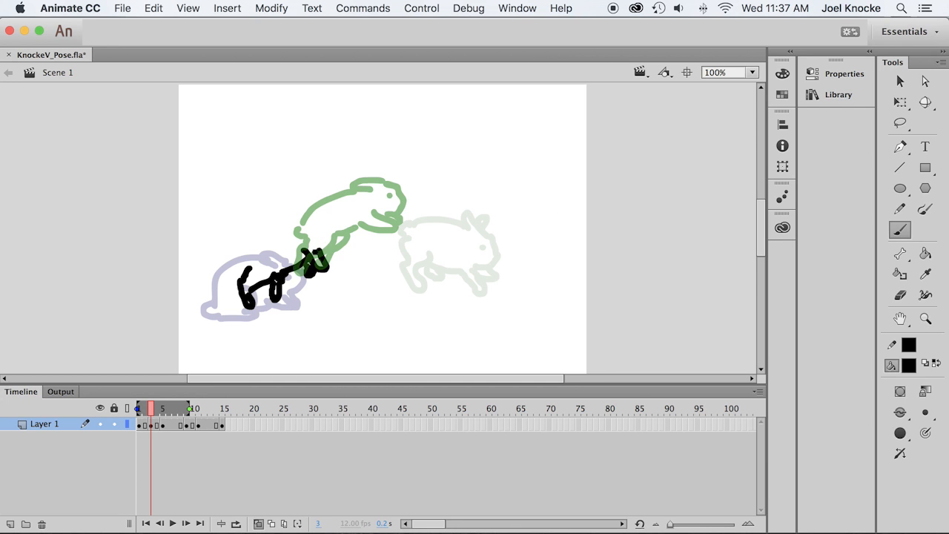
mouse_move(321, 252)
mouse_down()
mouse_move(313, 203)
mouse_move(326, 203)
mouse_move(331, 221)
mouse_move(316, 249)
mouse_move(293, 225)
mouse_up()
click(314, 213)
drag(302, 206, 286, 212)
mouse_move(235, 249)
mouse_down()
mouse_move(235, 259)
mouse_move(241, 245)
mouse_move(287, 219)
mouse_up()
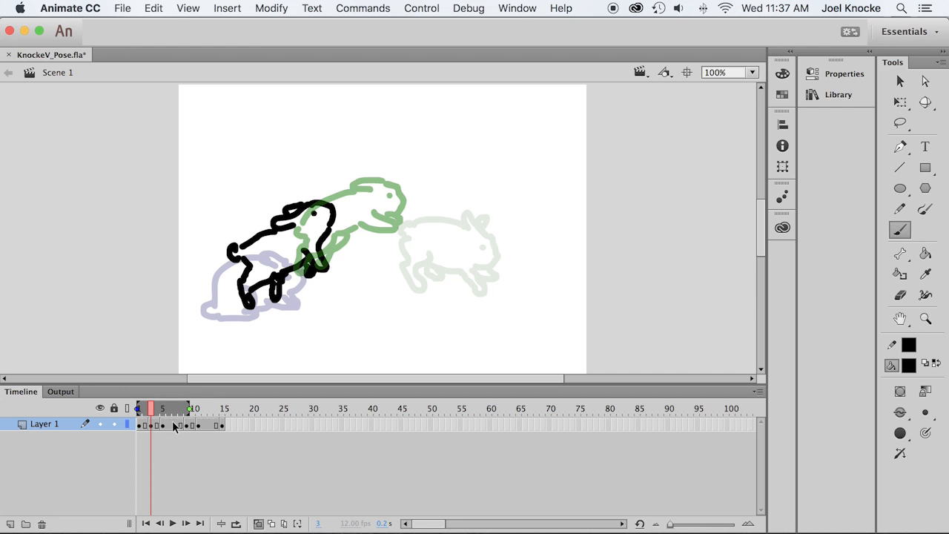
Insert a blank keyframe at frame 7 and narrow the onion skin range to frames 5 through 9.
click(173, 425)
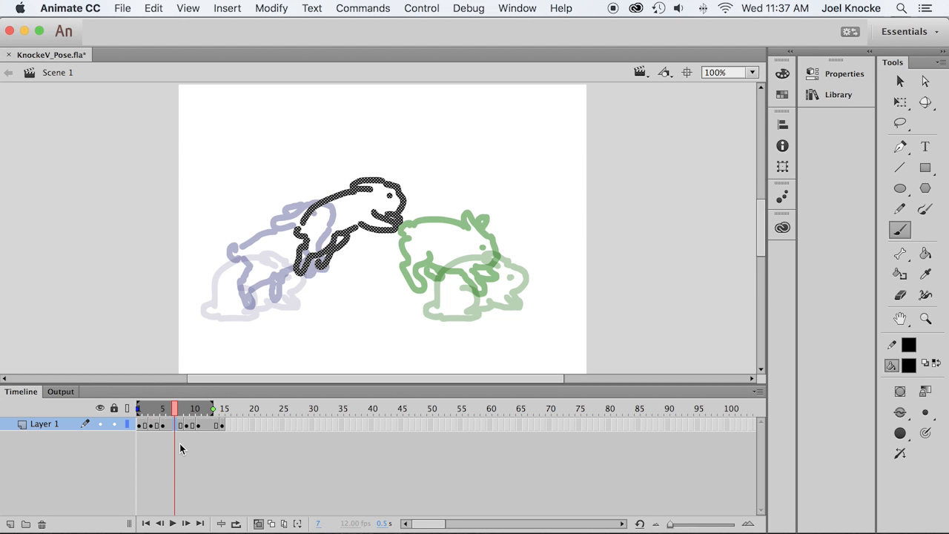
key(F7)
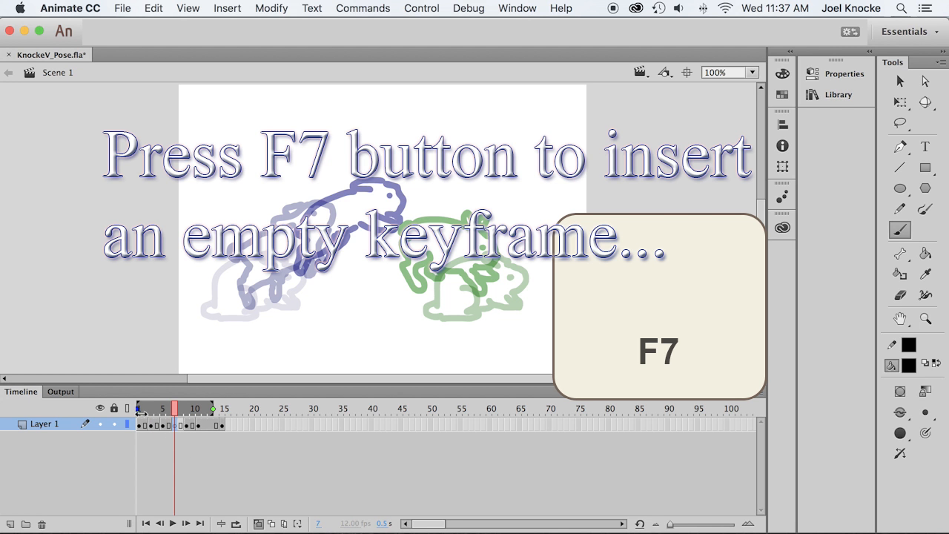
click(298, 524)
click(330, 458)
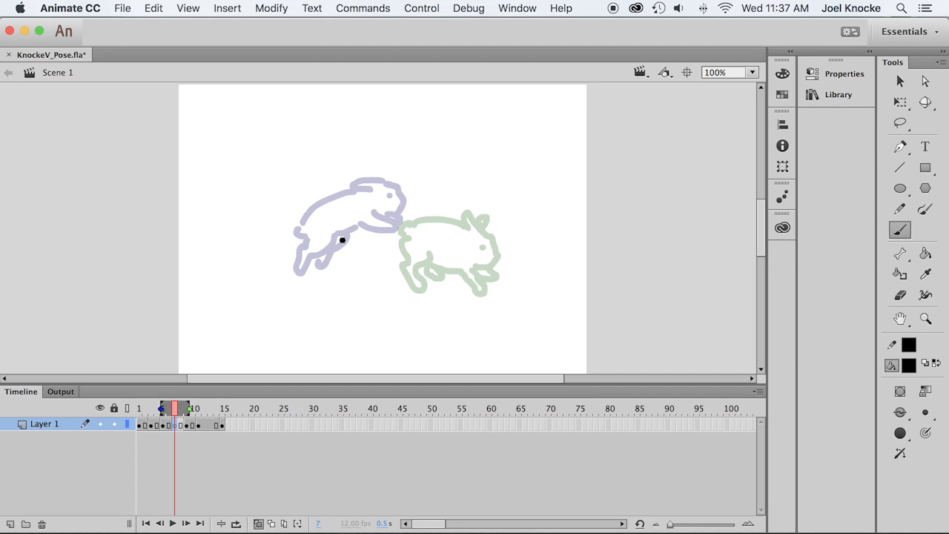
Draw a rabbit stretched out horizontally in mid-air in frame 7, with hind legs trailing, between the two onion-skinned poses.
mouse_move(335, 234)
mouse_down()
mouse_move(312, 237)
mouse_move(346, 214)
mouse_move(378, 240)
mouse_up()
mouse_move(312, 221)
mouse_down()
mouse_move(376, 194)
mouse_move(439, 206)
mouse_move(450, 223)
mouse_move(445, 237)
mouse_move(380, 243)
mouse_move(439, 243)
mouse_move(438, 252)
mouse_move(416, 245)
mouse_up()
click(434, 220)
drag(433, 240, 414, 239)
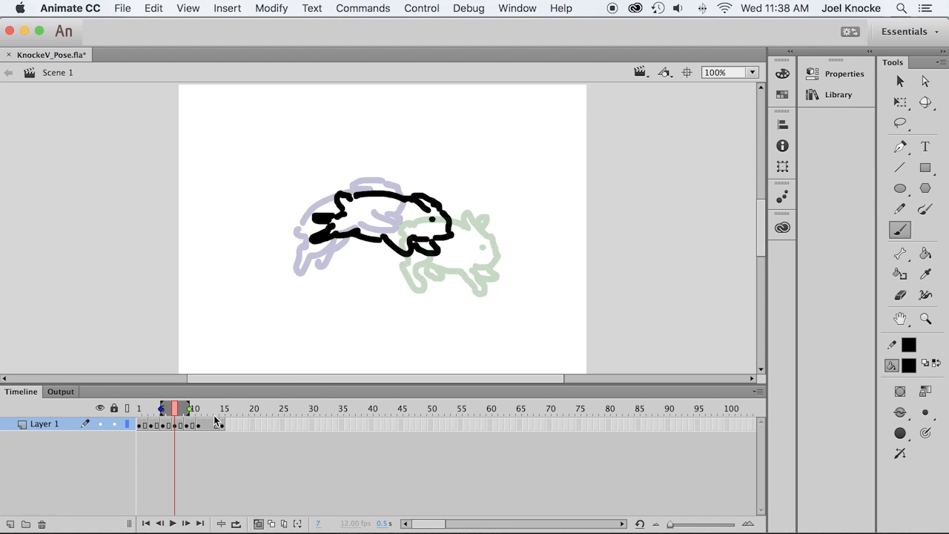
Insert a blank keyframe at frame 8 and draw a rabbit tilting downward with front paws reaching down and hind legs trailing.
click(181, 425)
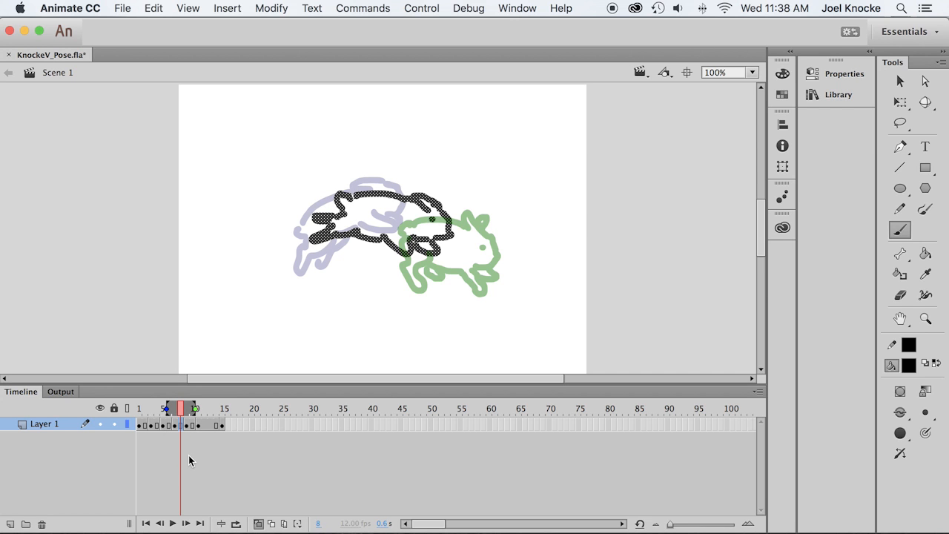
key(F7)
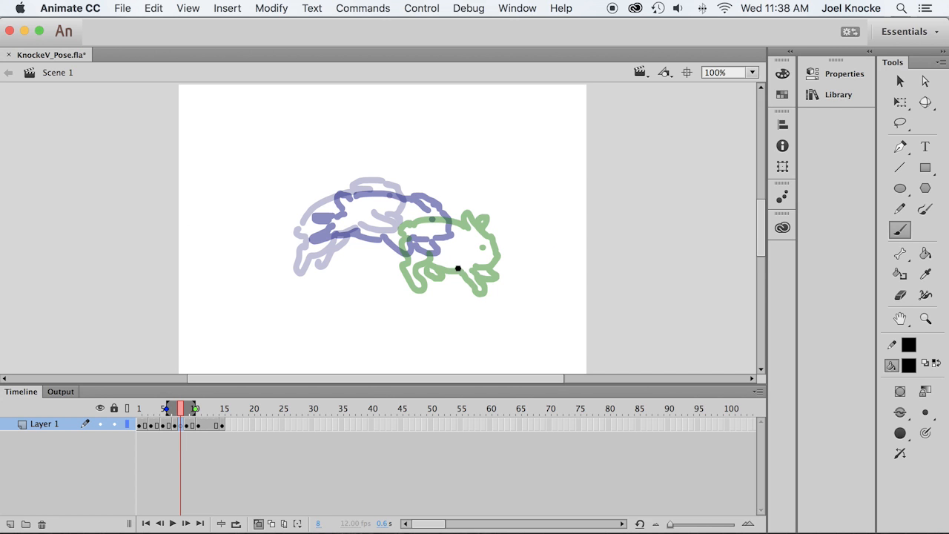
drag(451, 269, 473, 282)
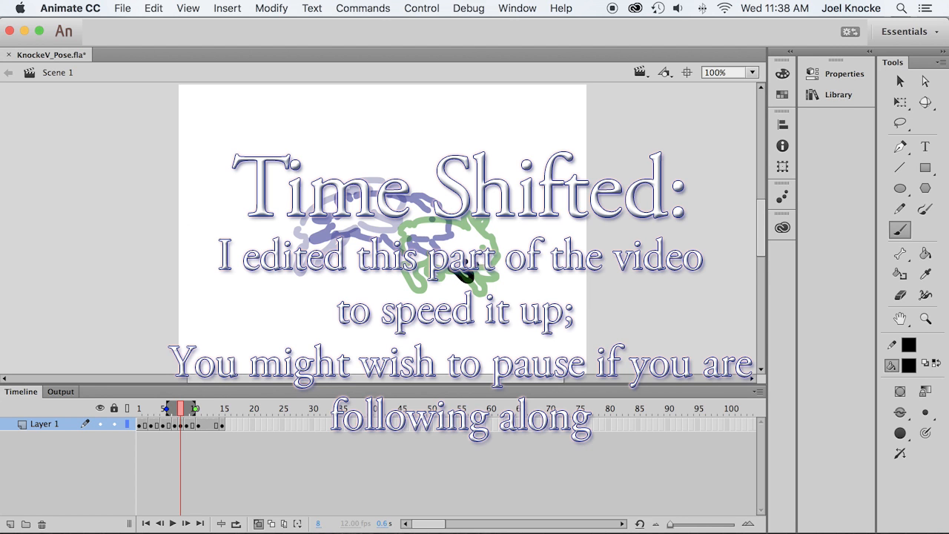
mouse_move(471, 274)
mouse_down()
mouse_move(496, 258)
mouse_move(473, 203)
mouse_move(490, 225)
mouse_move(398, 209)
mouse_move(381, 218)
mouse_move(424, 231)
mouse_move(369, 246)
mouse_move(383, 230)
mouse_move(426, 250)
mouse_move(416, 240)
mouse_move(446, 263)
mouse_up()
click(480, 243)
mouse_move(398, 244)
mouse_down()
mouse_move(386, 246)
mouse_move(452, 267)
mouse_up()
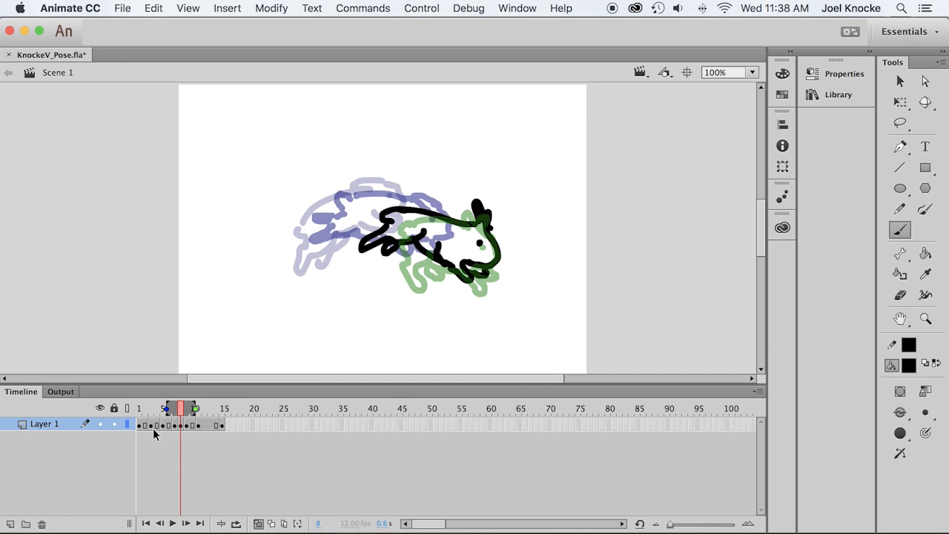
Insert a blank keyframe at frame 10 and draw a crouching rabbit touching down, slightly behind the onion-skinned landing pose.
click(192, 425)
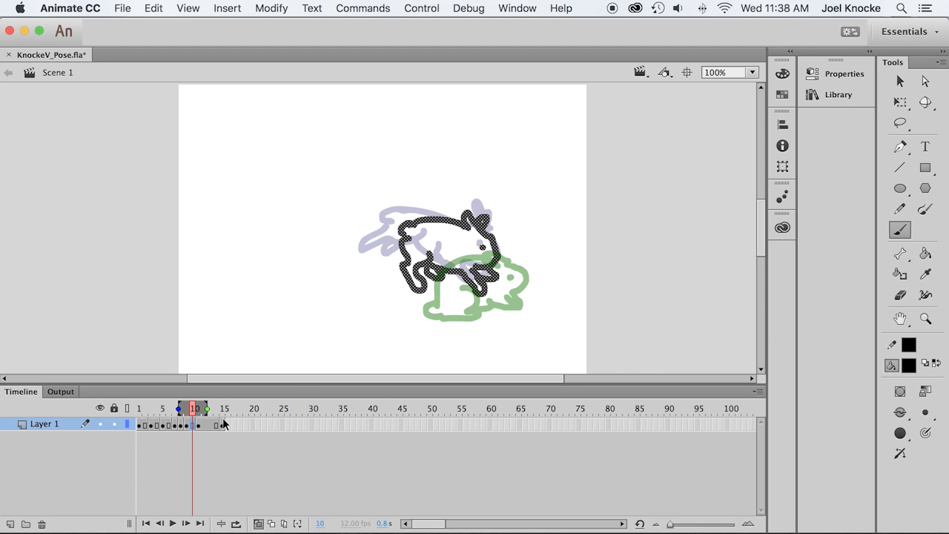
key(Delete)
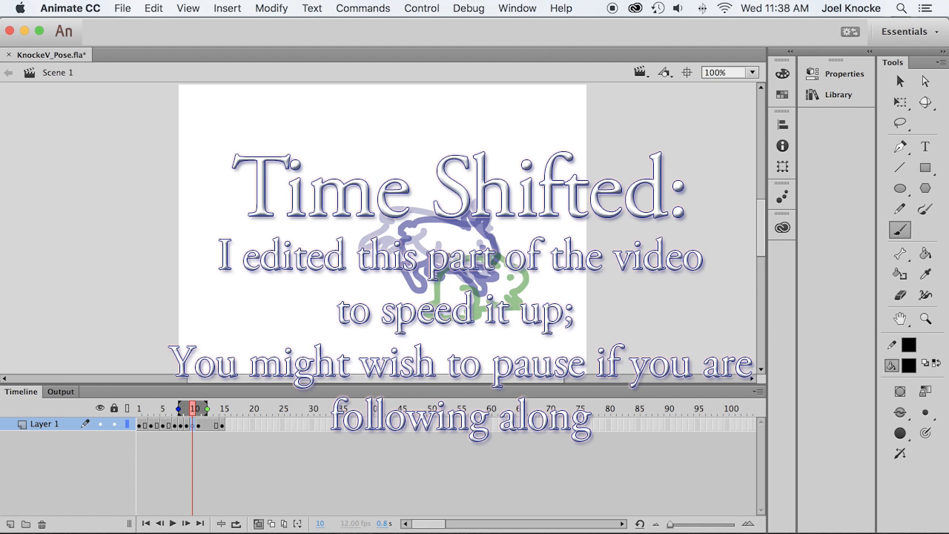
mouse_move(426, 293)
mouse_down()
mouse_move(464, 317)
mouse_move(456, 307)
mouse_move(463, 285)
mouse_move(426, 311)
mouse_up()
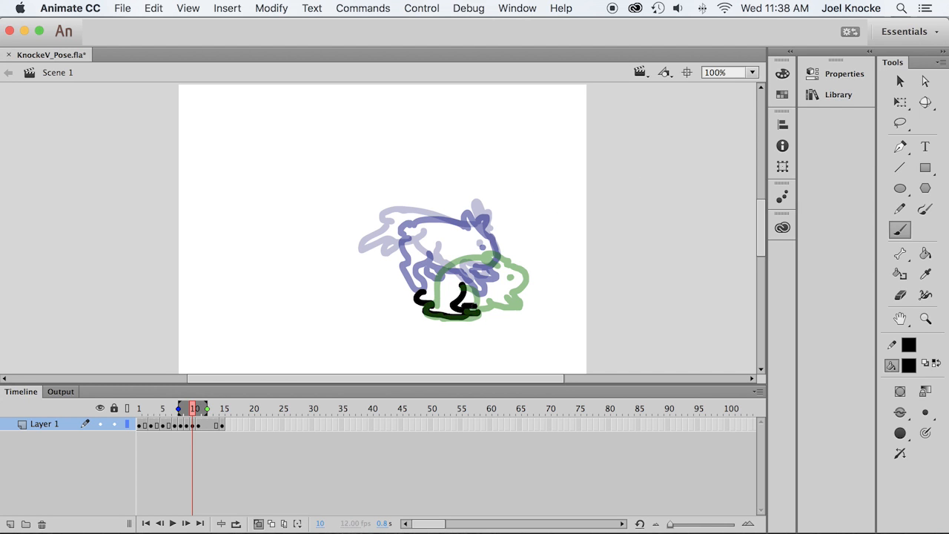
mouse_move(510, 310)
mouse_down()
mouse_move(502, 296)
mouse_move(516, 273)
mouse_up()
mouse_move(504, 262)
mouse_down()
mouse_move(461, 250)
mouse_move(477, 261)
mouse_move(448, 263)
mouse_move(424, 293)
mouse_up()
click(498, 263)
drag(508, 291, 511, 304)
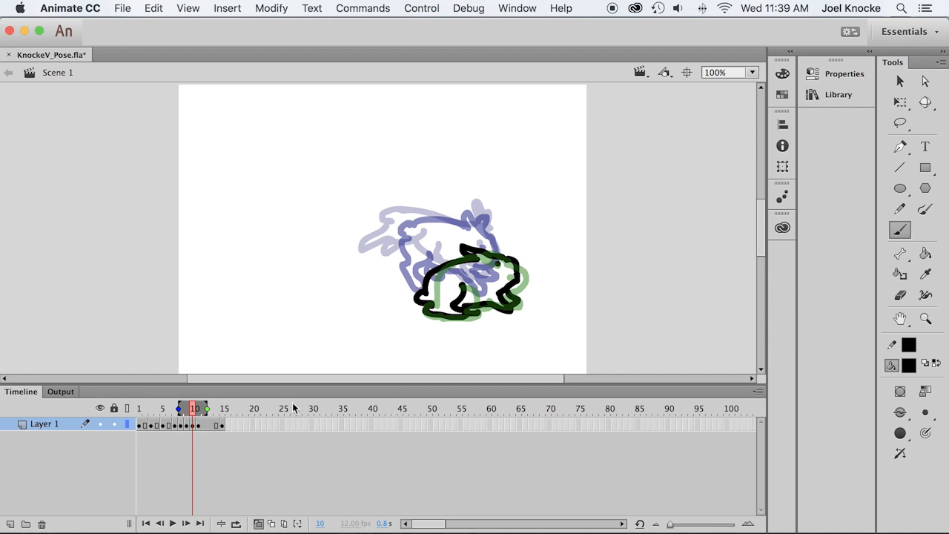
Insert a blank keyframe at frame 2 and draw a rabbit starting to rise from the crouch, using the neighbouring onion-skinned poses.
click(145, 416)
key(.)
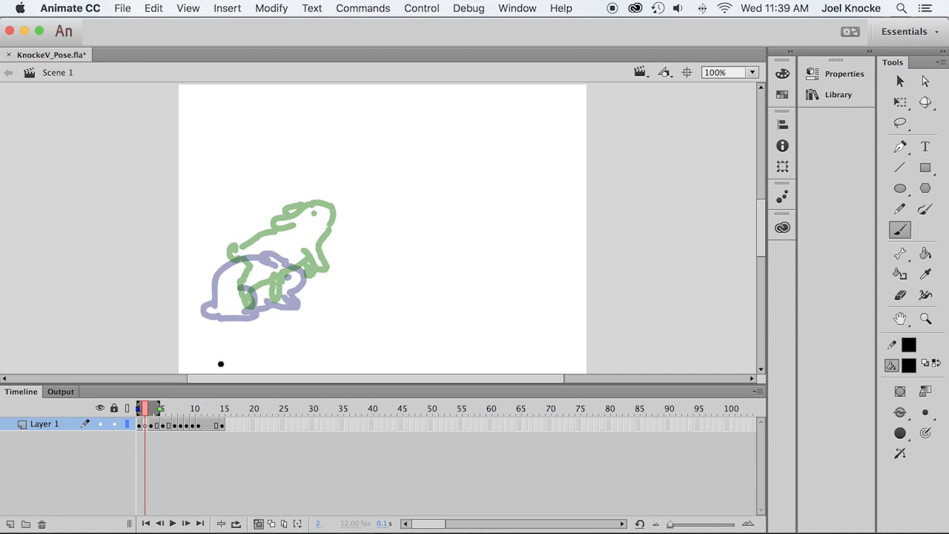
mouse_move(202, 279)
mouse_down()
mouse_move(225, 314)
mouse_move(258, 314)
mouse_move(246, 304)
mouse_move(253, 291)
mouse_move(287, 315)
mouse_move(286, 289)
mouse_up()
mouse_move(278, 254)
mouse_down()
mouse_move(298, 257)
mouse_move(269, 248)
mouse_move(248, 256)
mouse_move(257, 257)
mouse_up()
click(287, 258)
drag(299, 271, 282, 279)
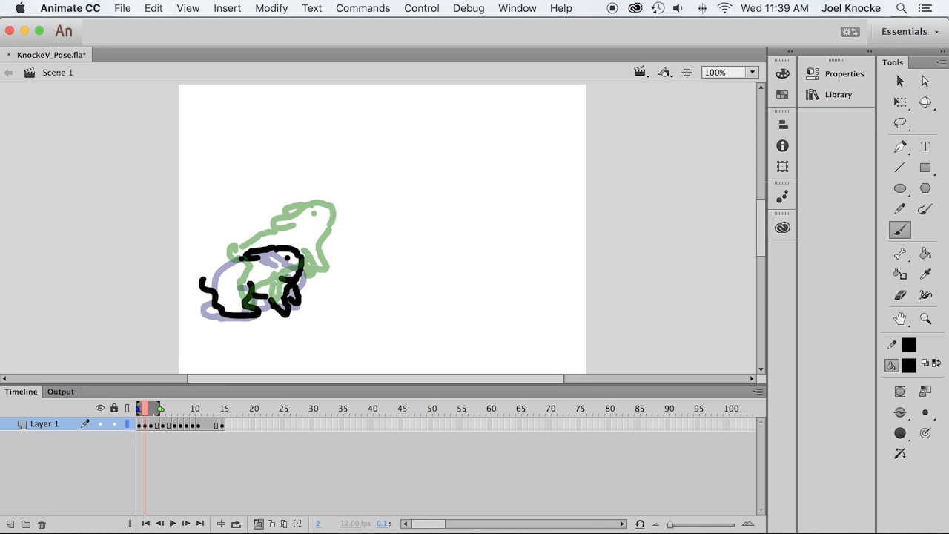
Insert a blank keyframe at frame 4 and draw a rabbit rising into the leap between the take-off and leaping poses.
click(156, 424)
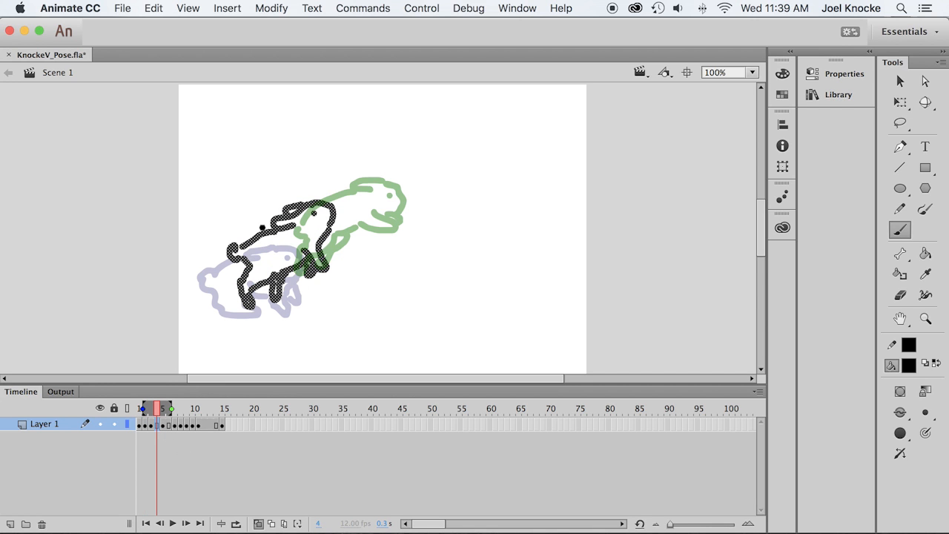
key(F7)
mouse_move(354, 180)
mouse_down()
mouse_move(307, 187)
mouse_move(360, 180)
mouse_move(371, 196)
mouse_move(295, 196)
mouse_move(252, 224)
mouse_move(294, 253)
mouse_move(268, 267)
mouse_move(278, 237)
mouse_up()
drag(349, 209, 321, 236)
Insert a blank keyframe at frame 6 and narrow the onion skin range to one frame on each side.
click(169, 424)
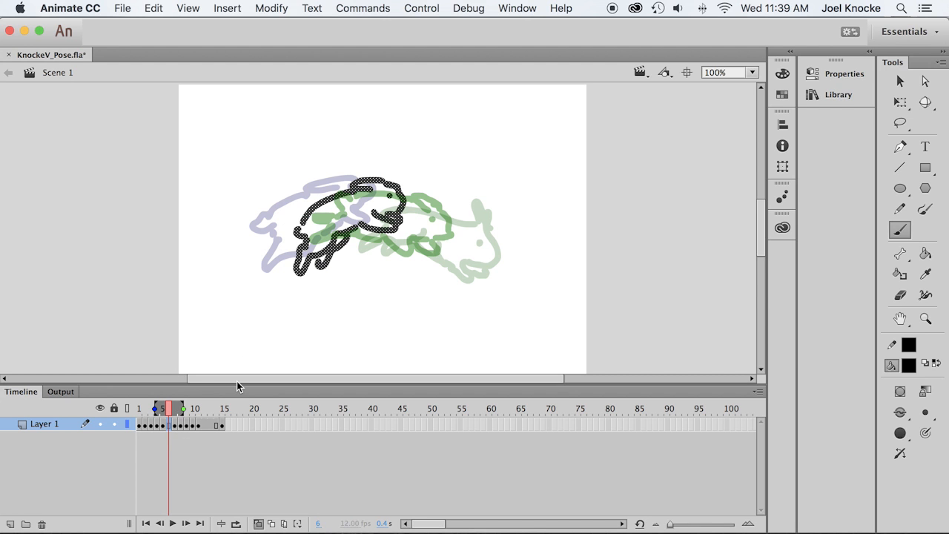
key(F7)
drag(155, 409, 178, 408)
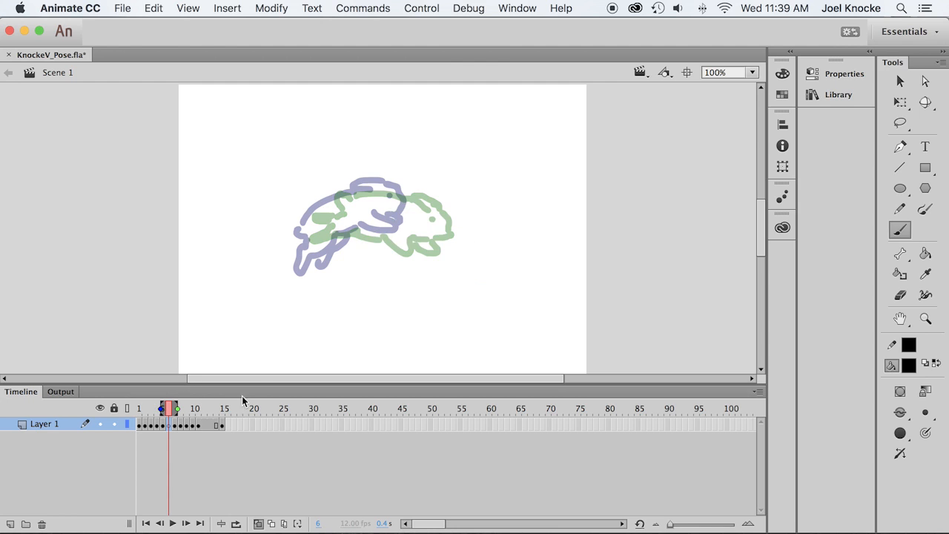
Draw a rabbit stretched out in mid-leap between the two onion-skinned poses on frame 6, and save the file.
drag(387, 182, 311, 200)
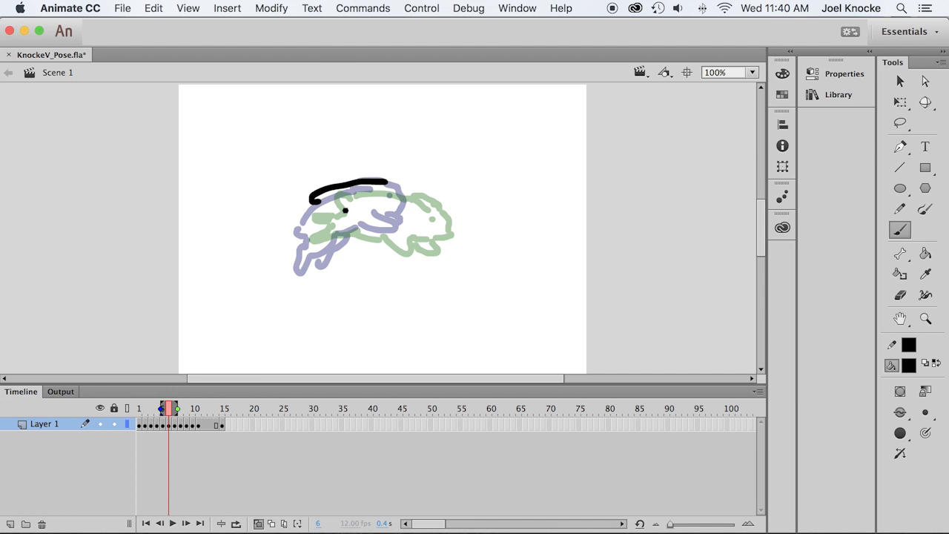
key(cmd+z)
mouse_move(392, 198)
mouse_down()
mouse_move(312, 212)
mouse_move(322, 235)
mouse_move(309, 253)
mouse_move(346, 223)
mouse_move(316, 232)
mouse_move(355, 231)
mouse_move(327, 262)
mouse_move(345, 237)
mouse_move(382, 231)
mouse_move(404, 248)
mouse_move(416, 236)
mouse_move(426, 248)
mouse_move(411, 227)
mouse_move(434, 222)
mouse_up()
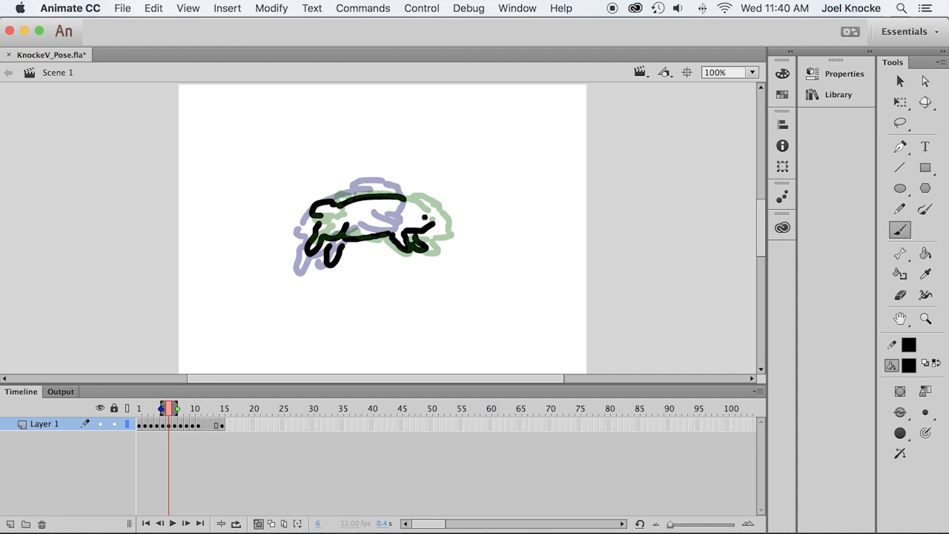
mouse_move(411, 193)
mouse_down()
mouse_move(400, 191)
mouse_move(438, 219)
mouse_up()
click(419, 206)
key(super+s)
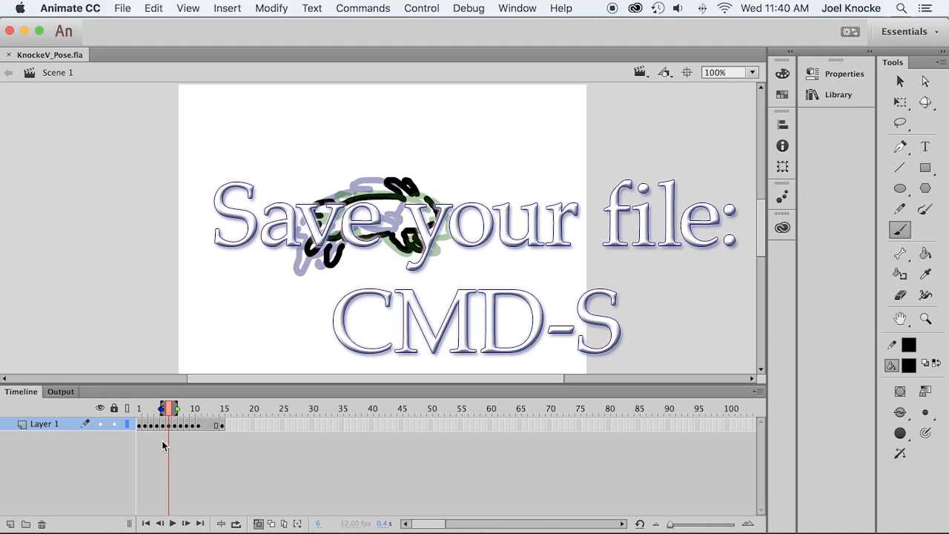
Turn off onion skinning and play the hop animation from the first frame twice.
click(258, 524)
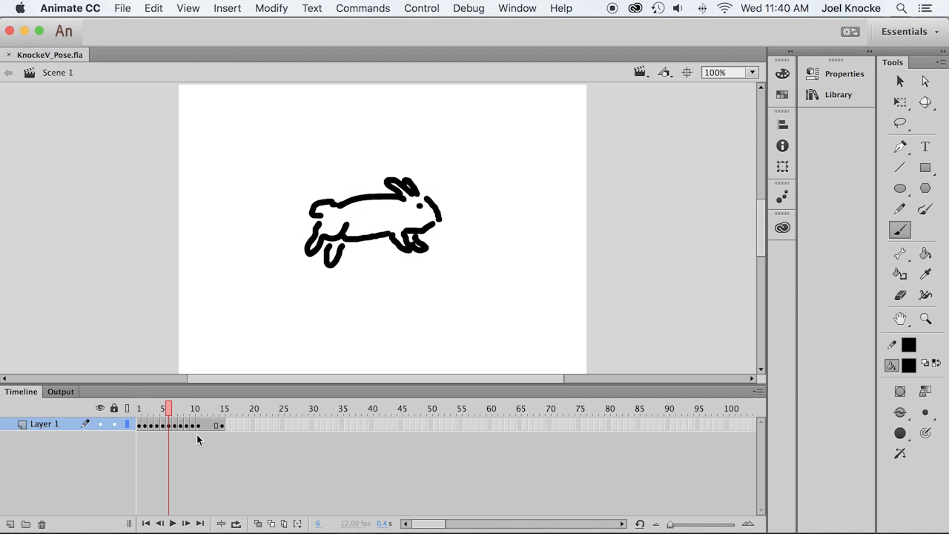
click(146, 523)
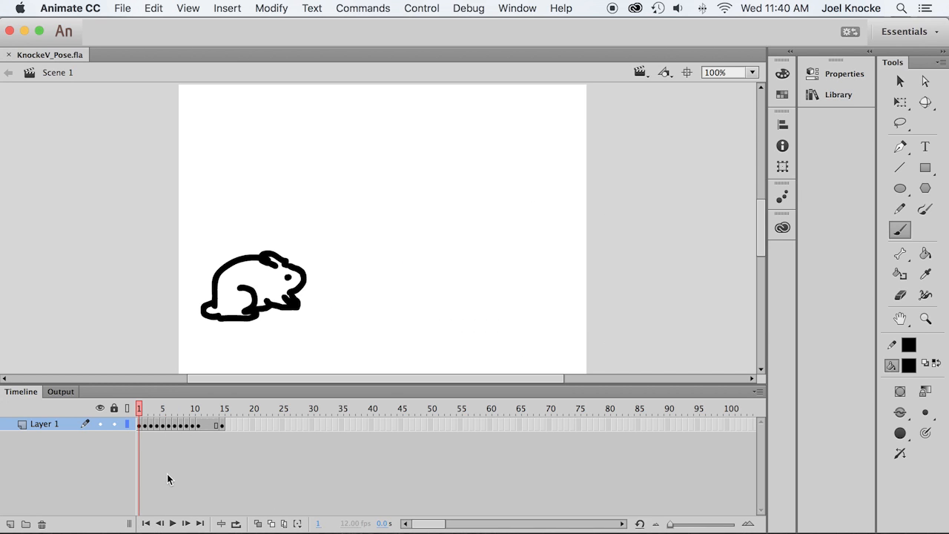
click(173, 523)
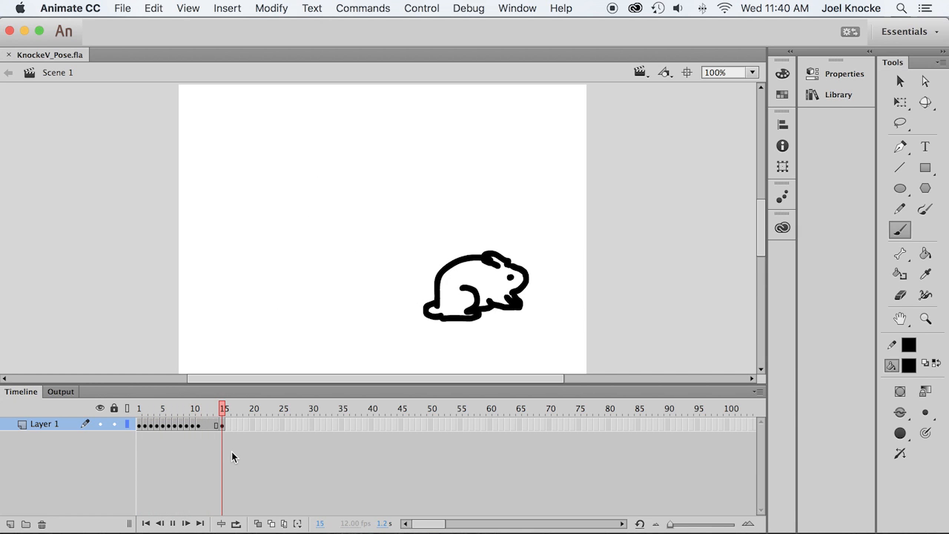
click(146, 523)
click(173, 523)
Test the movie in Animate and move the preview window over the middle of the stage to watch the hop.
click(414, 11)
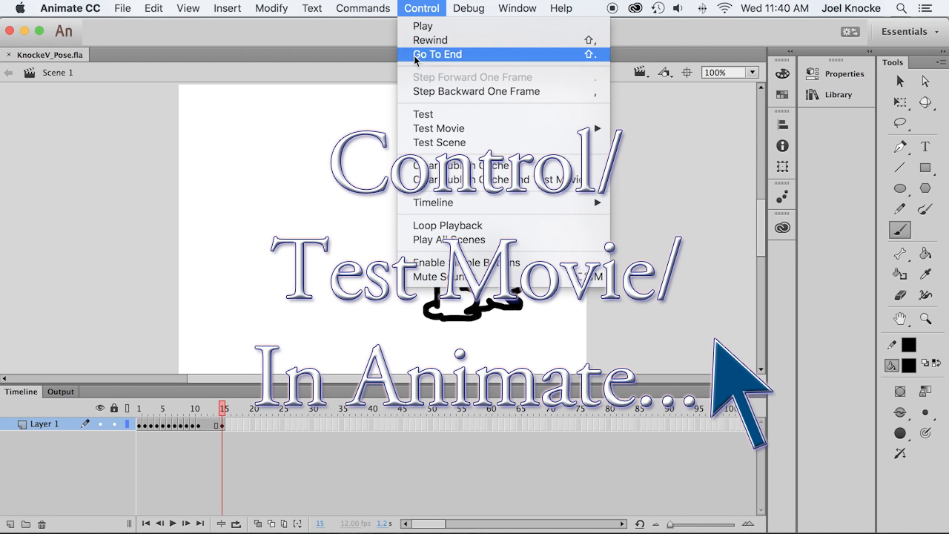
mouse_move(425, 131)
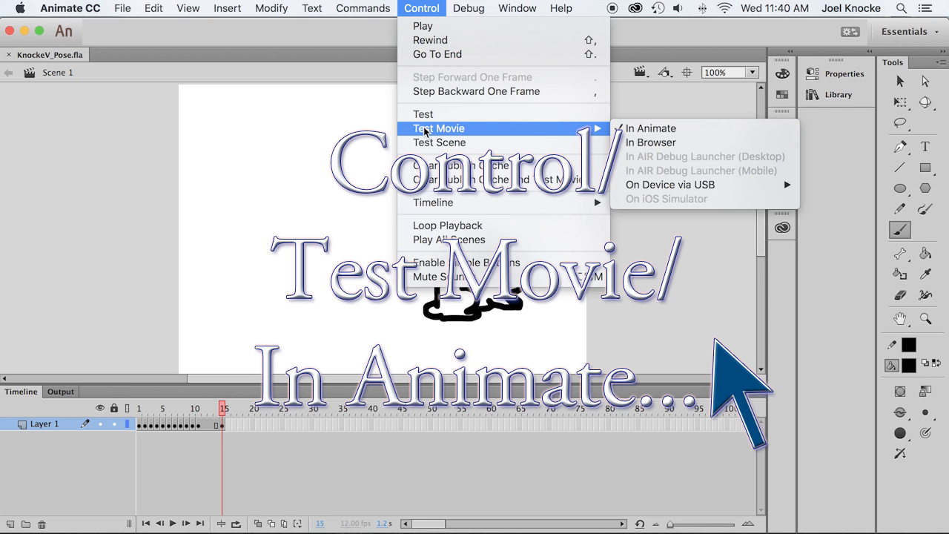
click(653, 129)
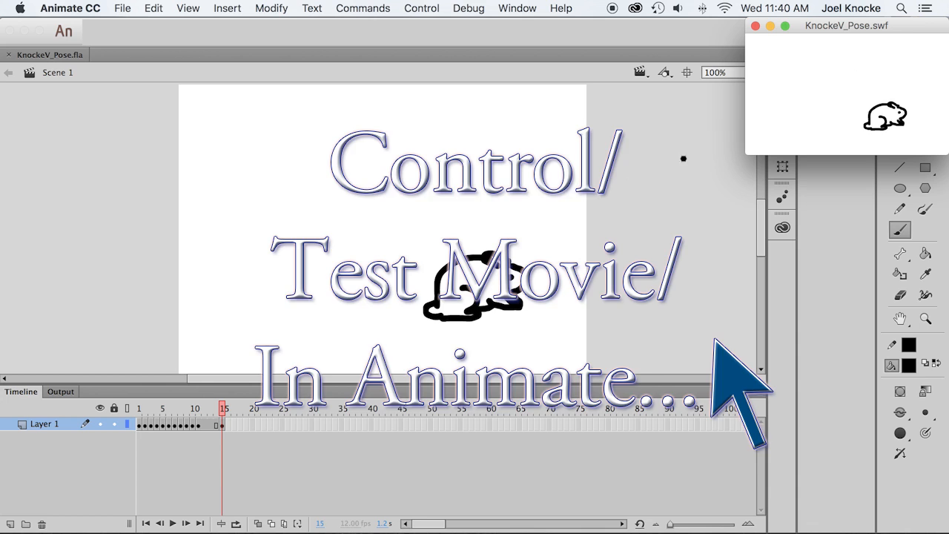
drag(794, 28, 387, 129)
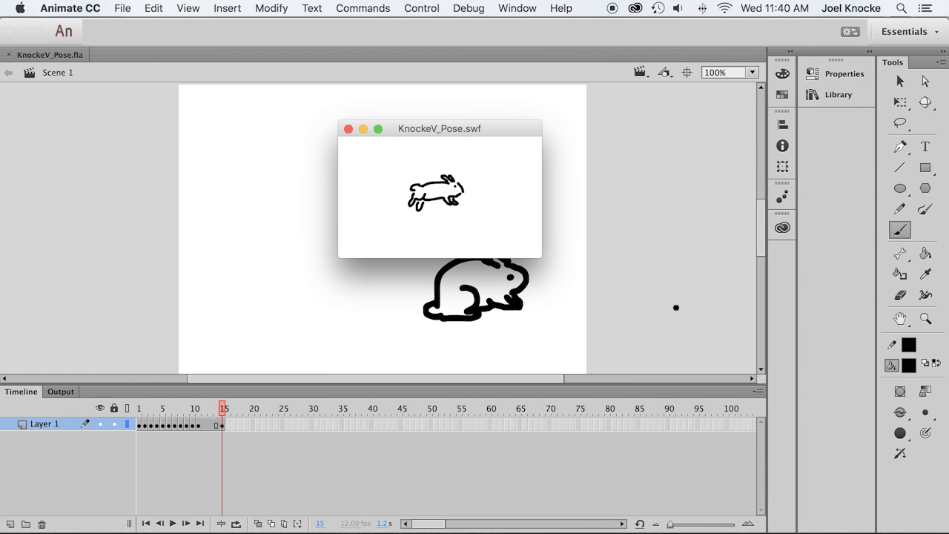